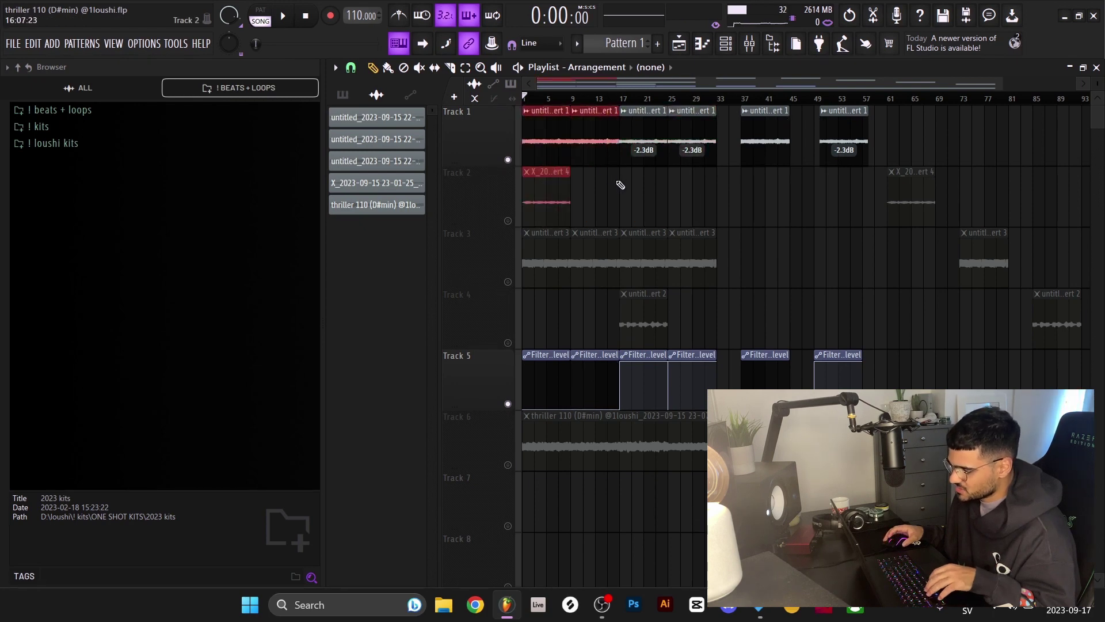
Play the playlist arrangement from the start to hear the guitar loop on Track 1.
key("space")
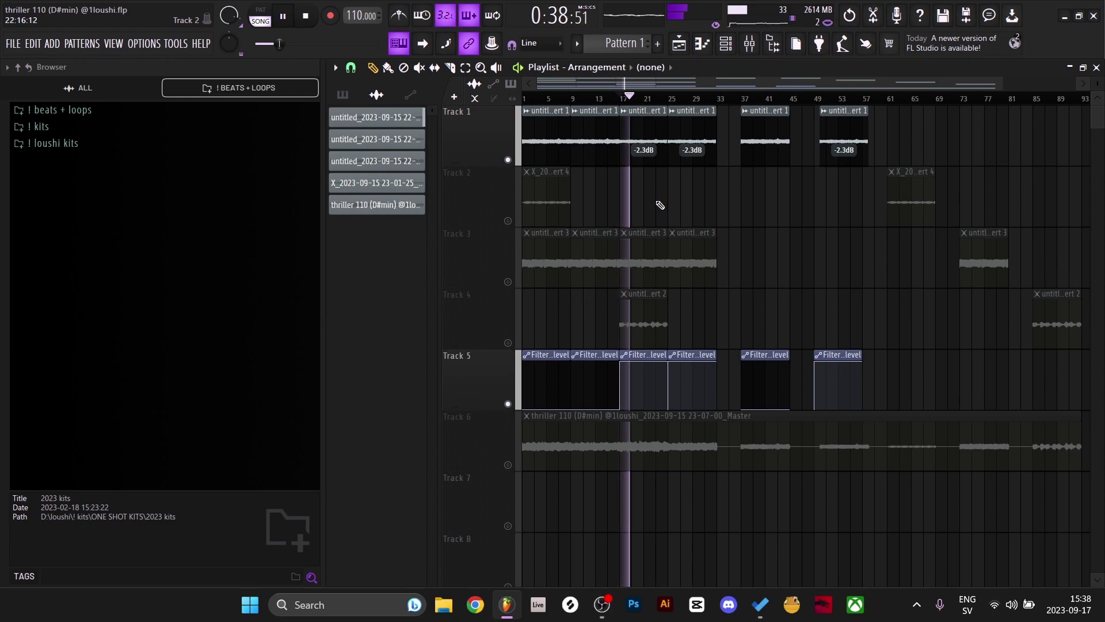
key("space")
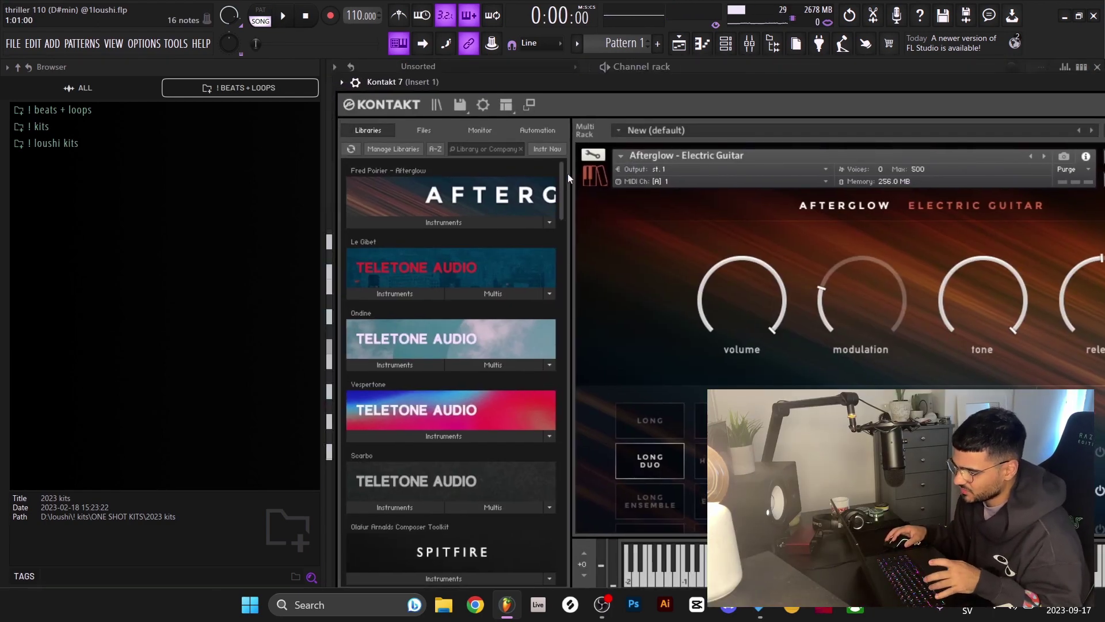
Examine the Afterglow Electric Guitar patch and its Long Duo articulation in the Kontakt 7 instrument.
left_click_drag(589, 109, 576, 84)
left_click_drag(651, 90, 648, 94)
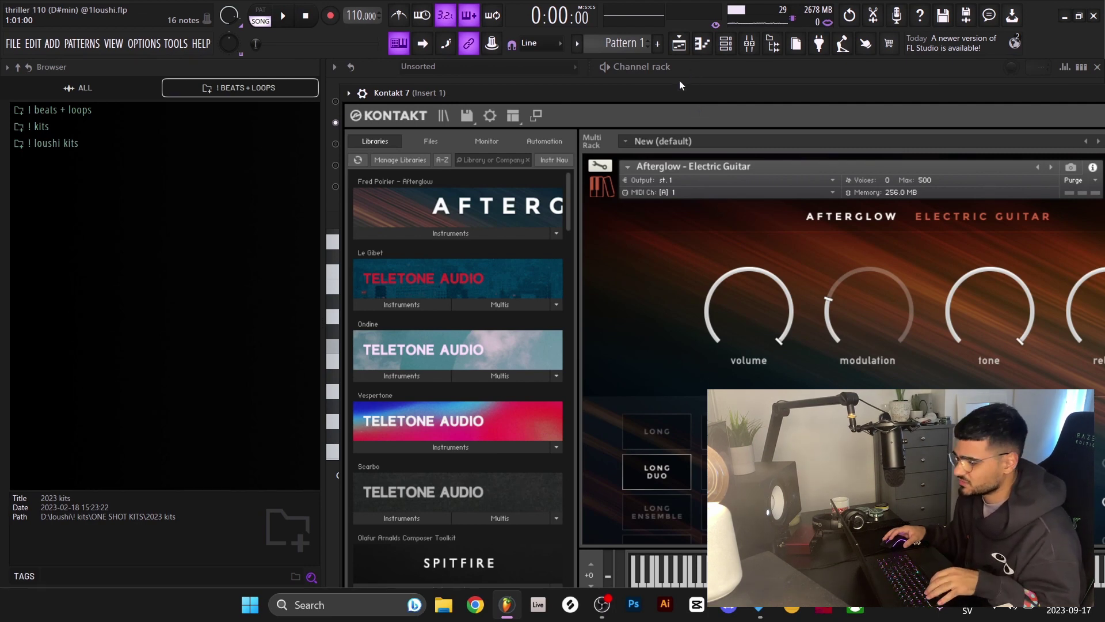
left_click_drag(656, 99, 643, 75)
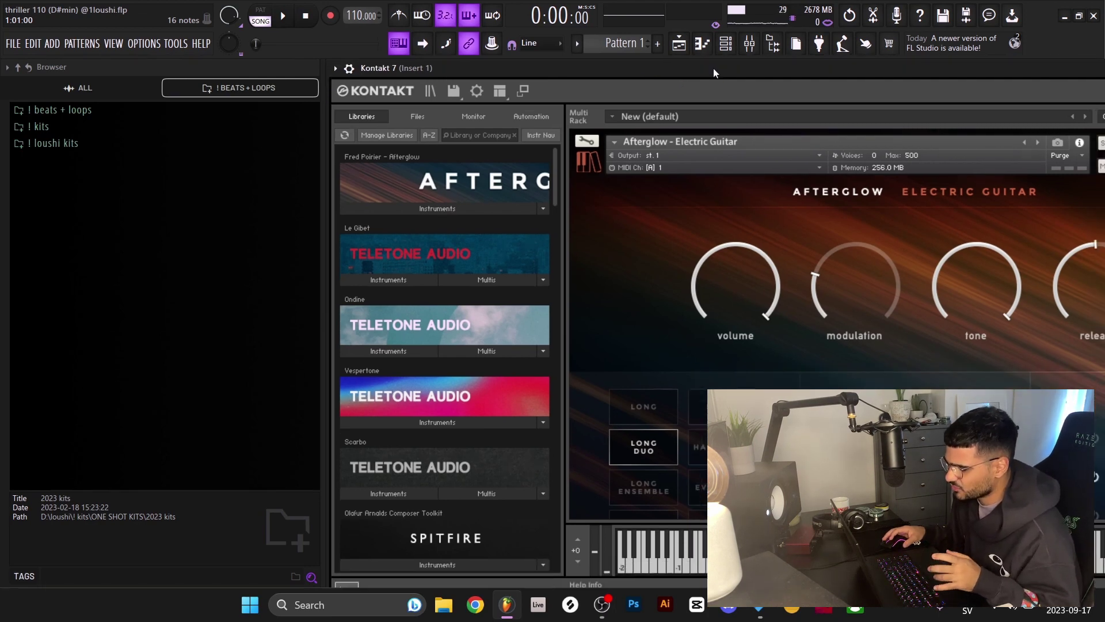
key("F6")
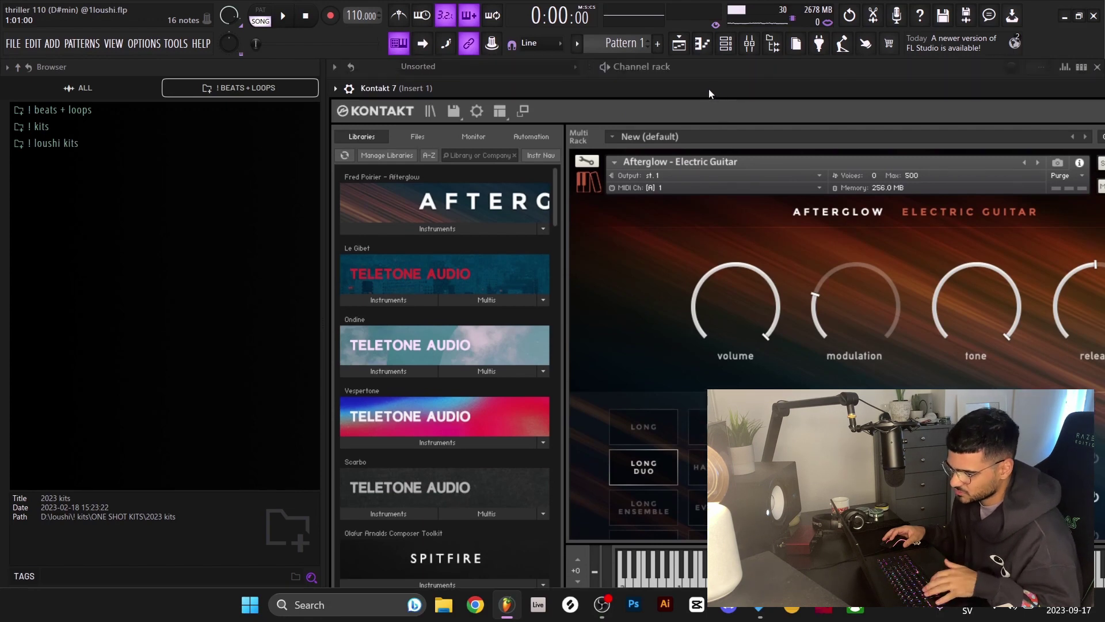
left_click_drag(706, 88, 699, 85)
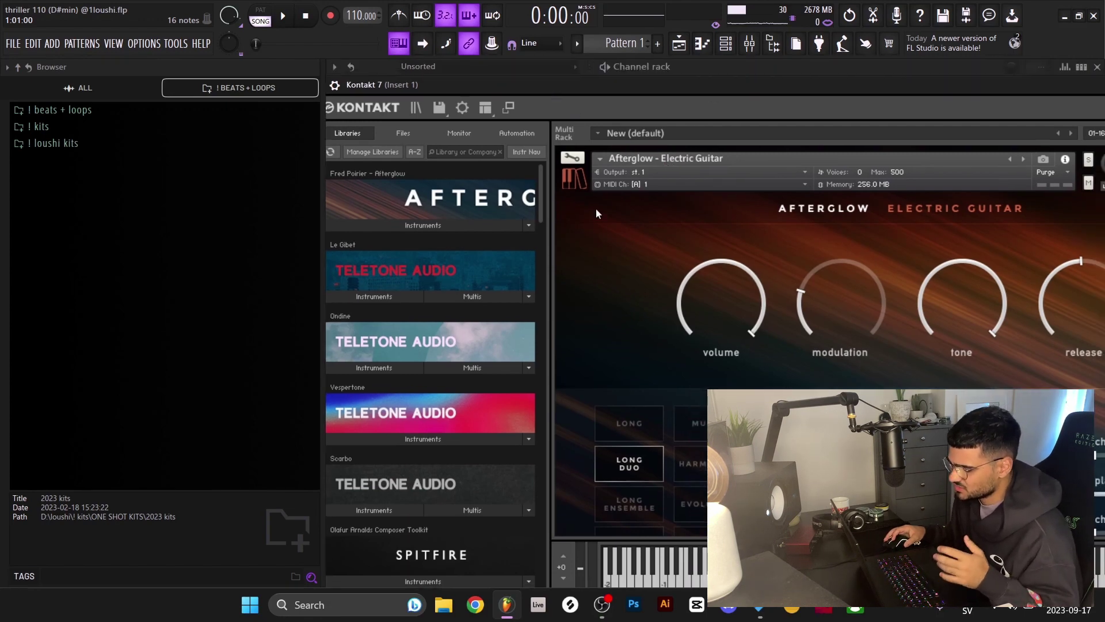
mouse_move(620, 88)
left_mouse_down()
mouse_move(593, 103)
mouse_move(657, 121)
mouse_move(634, 90)
left_mouse_up()
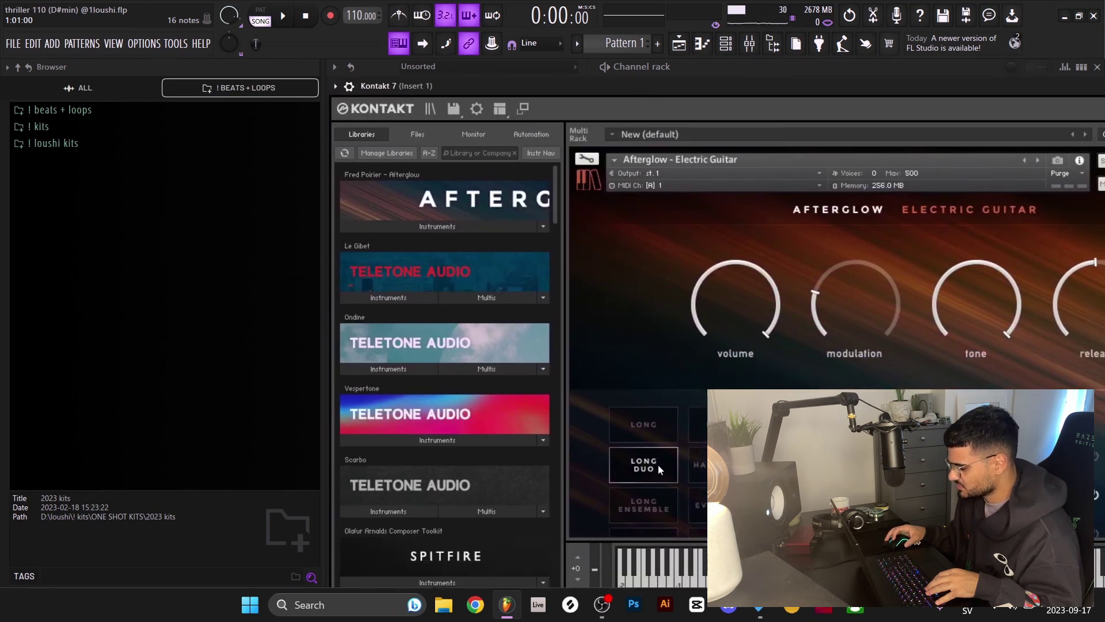
left_click_drag(870, 85, 703, 59)
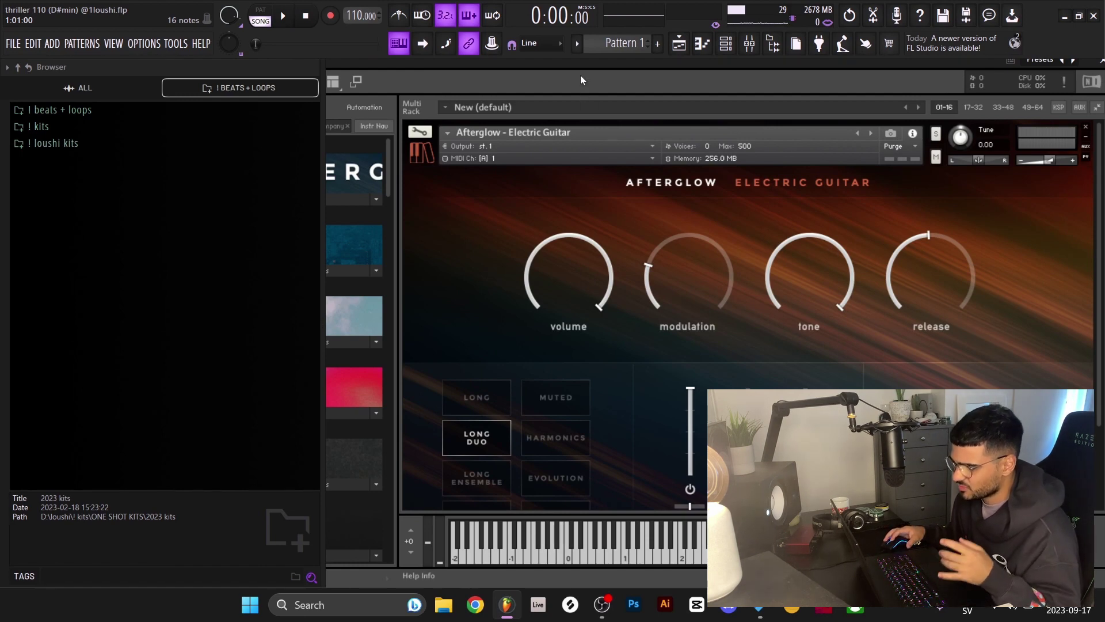
Open the Kontakt 7 notes in the piano roll and play the pattern.
key("F7")
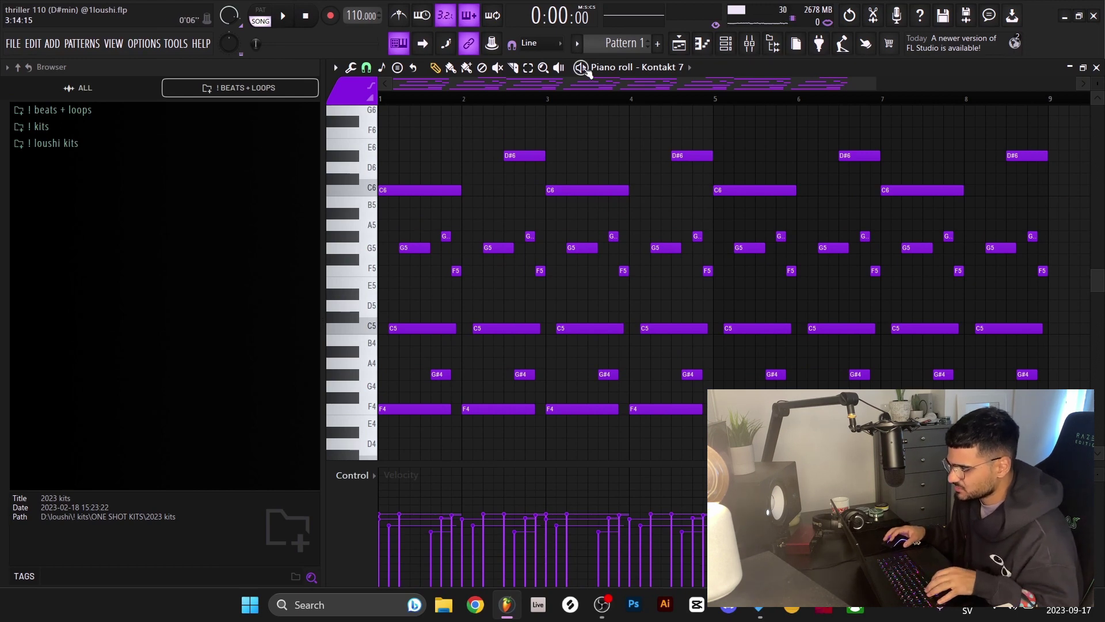
key("space")
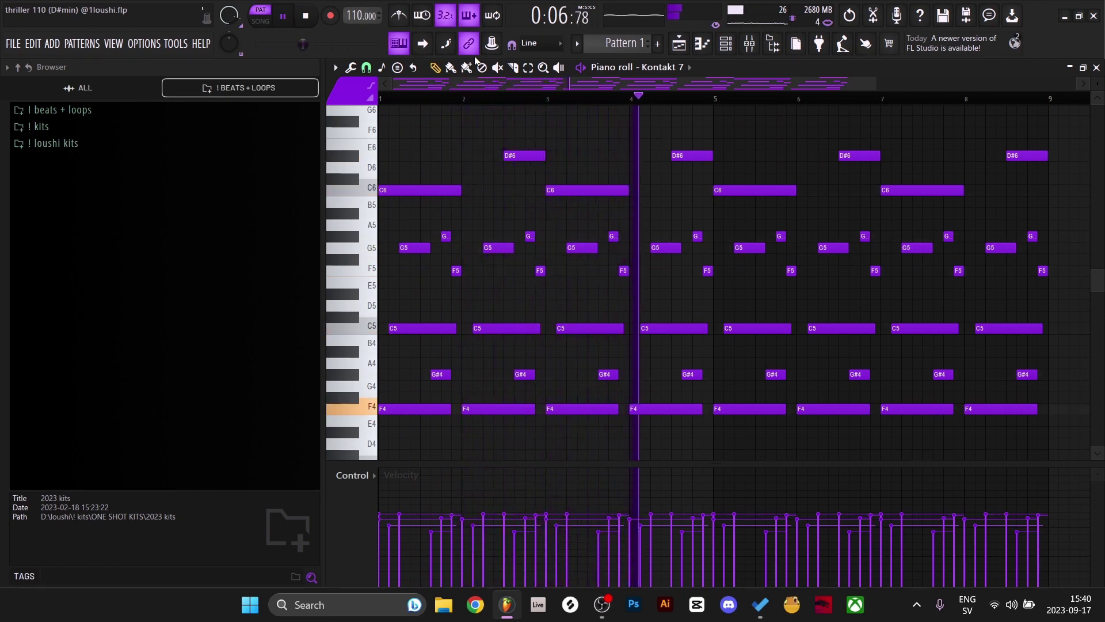
key("space")
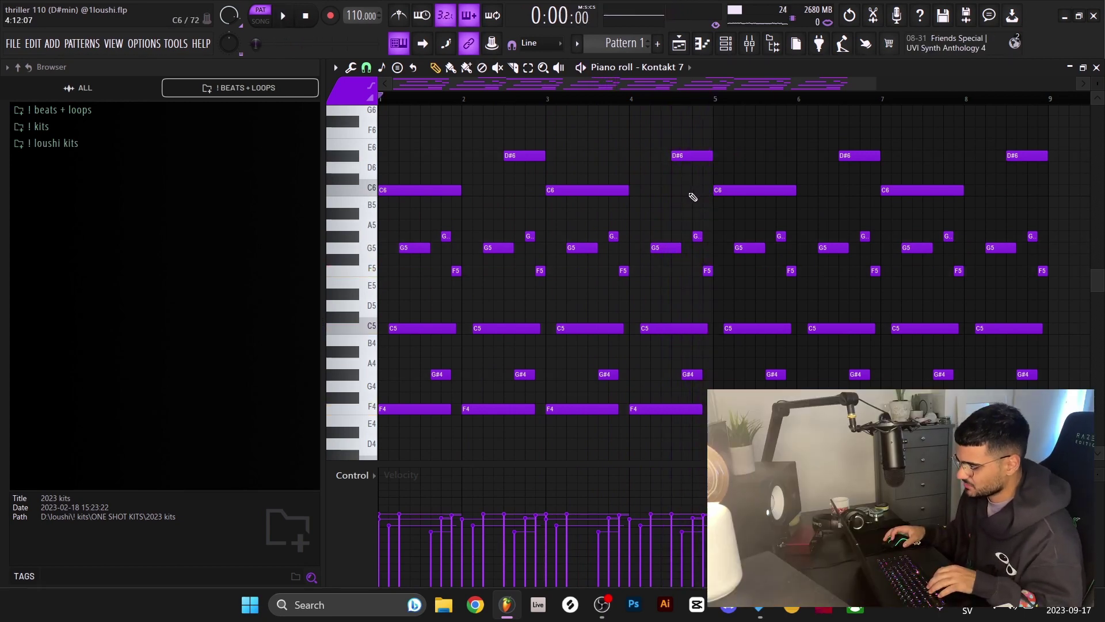
Cut the first C6 and D#6 melody notes and delete the other notes, keeping only the lower notes of bar 1.
left_click_drag(730, 118, 481, 108)
left_click_drag(547, 139, 1092, 469)
key("Delete")
left_click_drag(558, 229, 380, 109)
key("Delete")
scroll(544, 287, "down", 1)
left_click_drag(596, 405, 494, 202)
key("Delete")
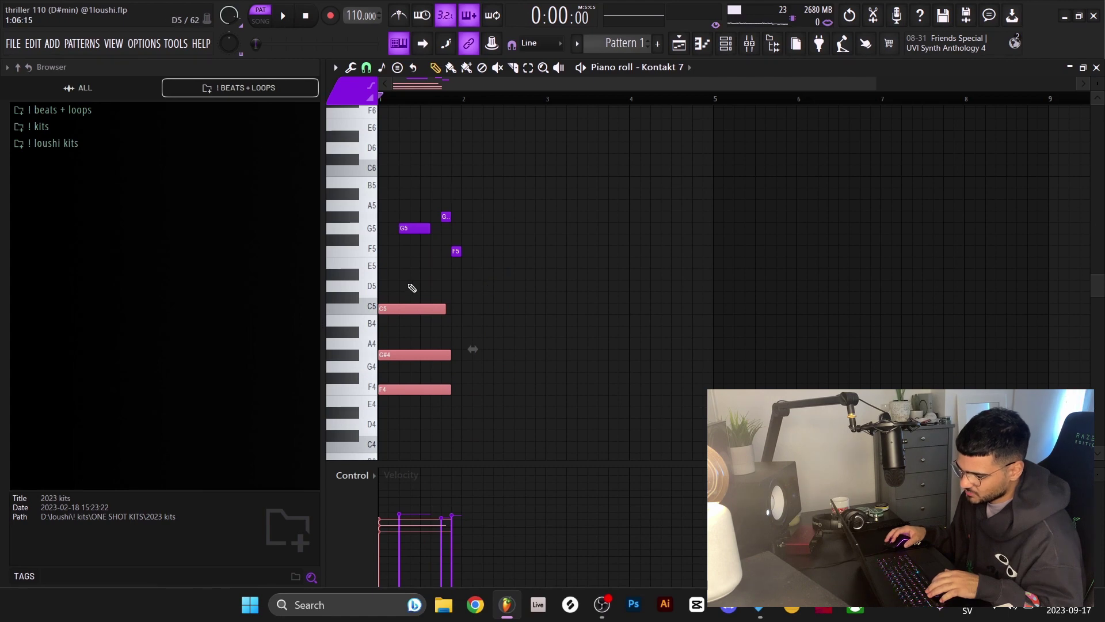
Undo the edits that stacked F4, G#4 and C5 into a block chord in bar 1.
key("ctrl+z")
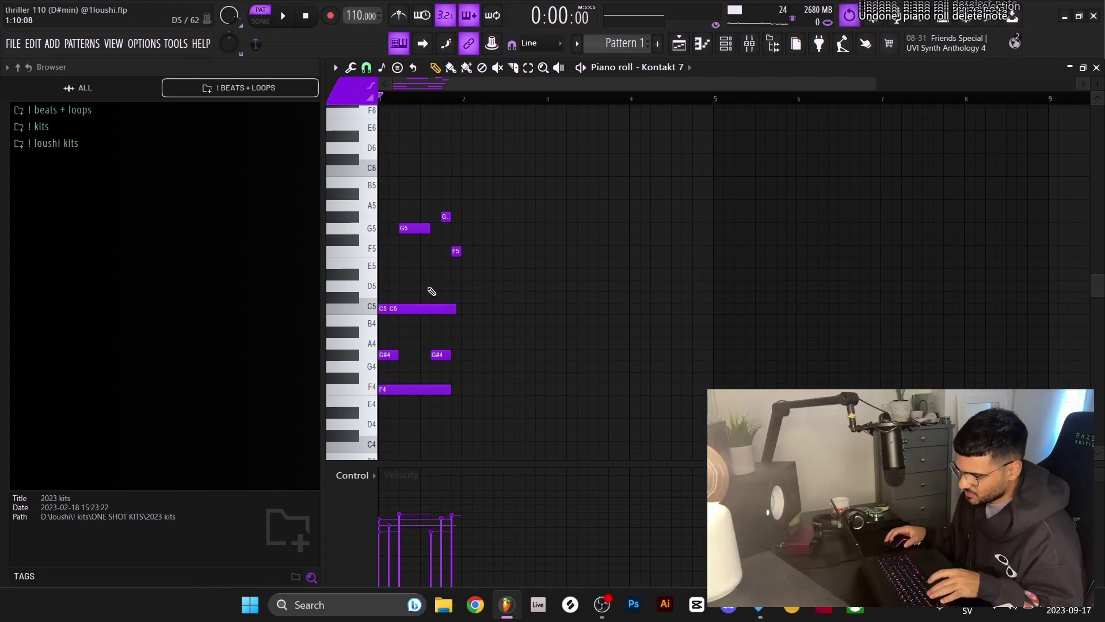
key("ctrl+z")
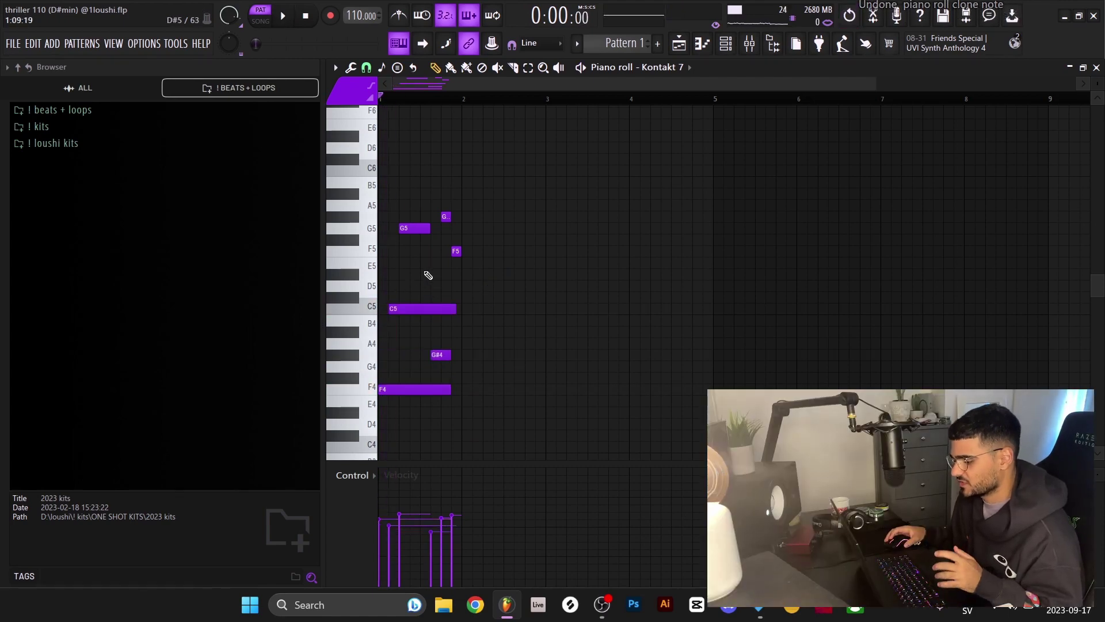
Compare the lower and upper note groups in bar 1, shifting the three upper notes down an octave and back up.
left_click_drag(435, 293, 447, 410)
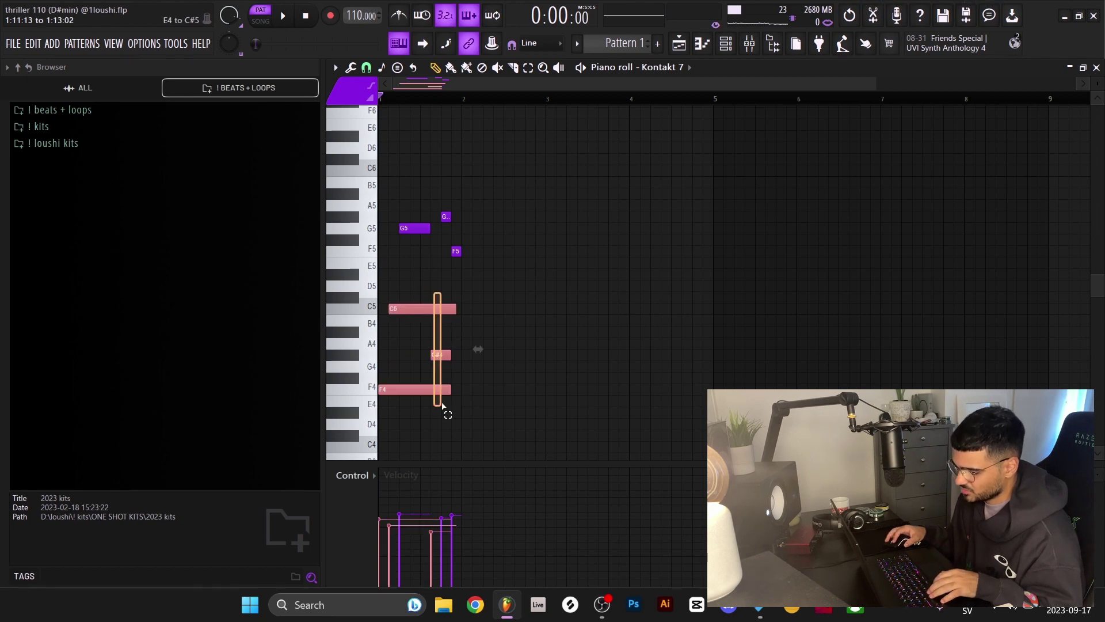
left_click_drag(496, 268, 396, 193)
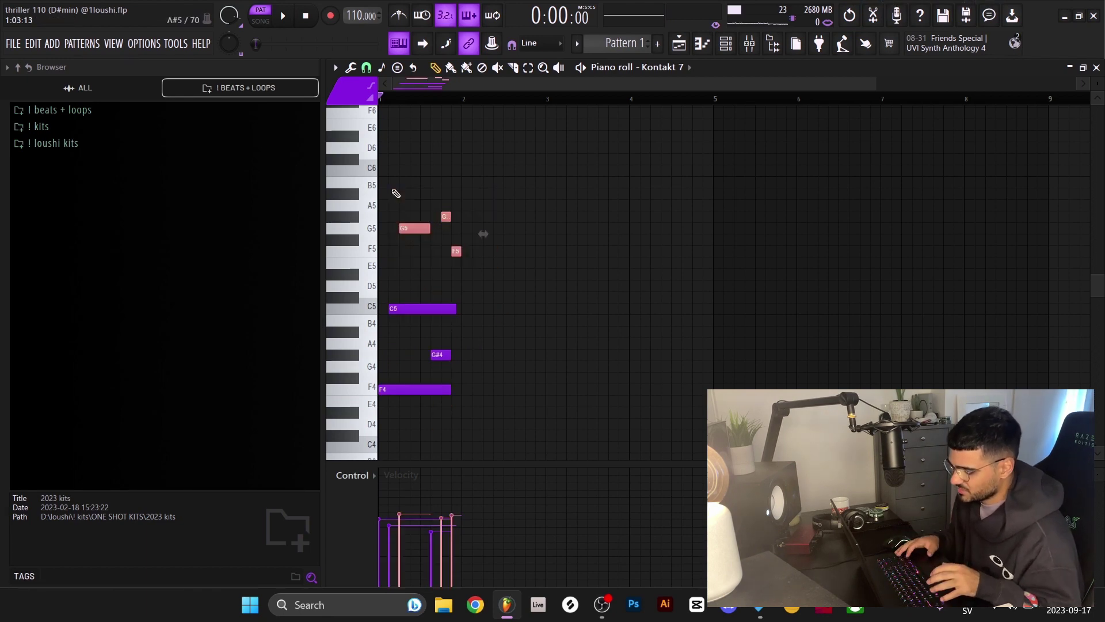
key("ctrl+Down")
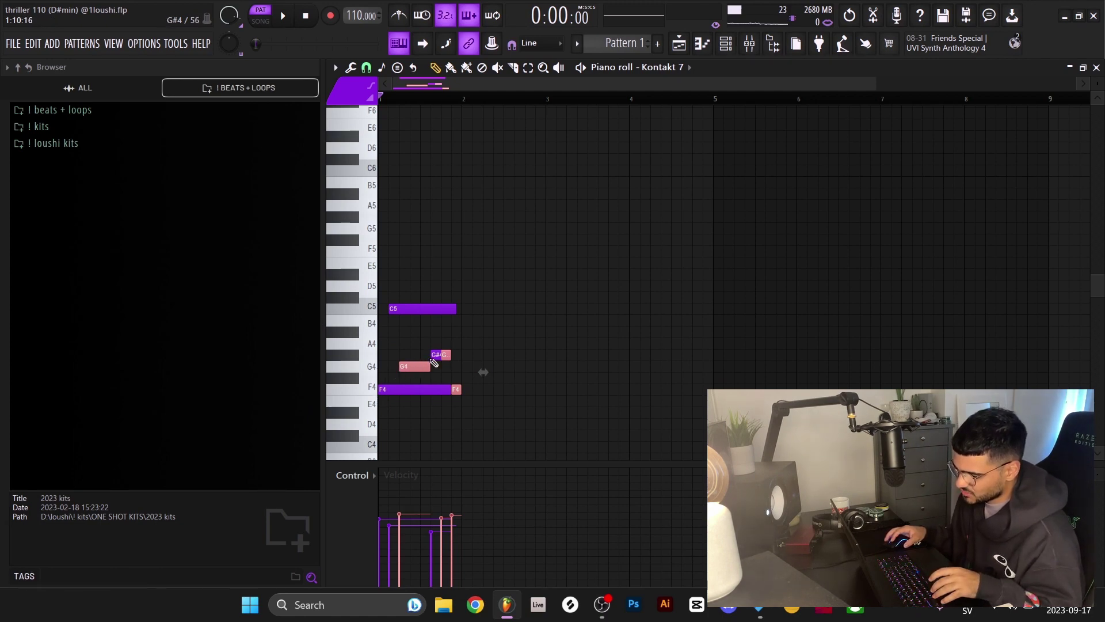
key("ctrl+Up")
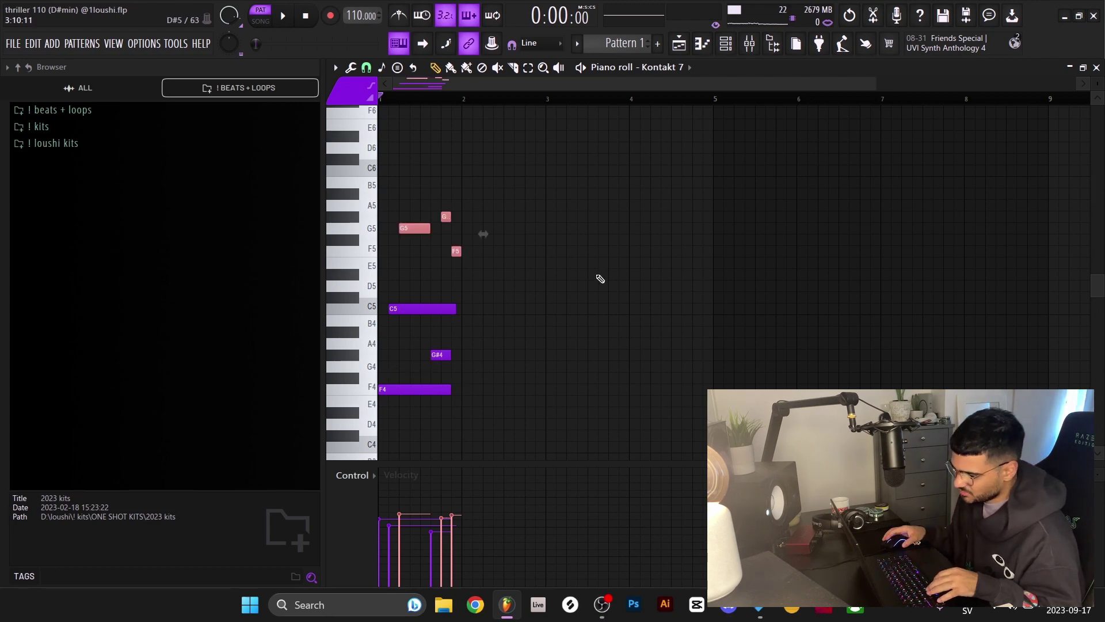
left_click(600, 276)
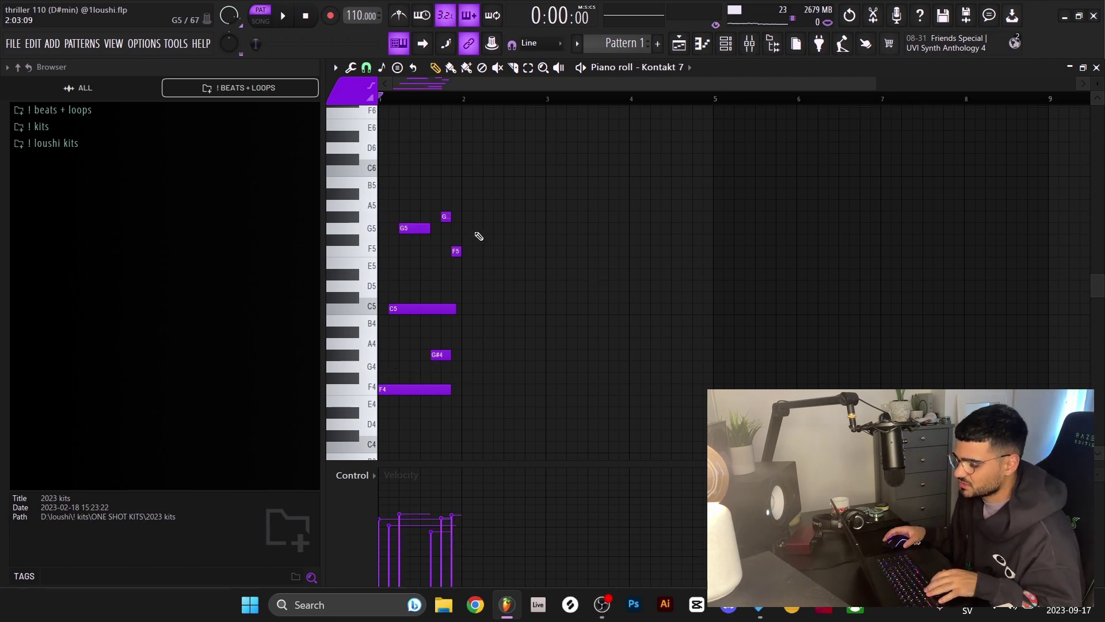
Duplicate the one-bar pattern until it fills four bars and play it back.
key("space")
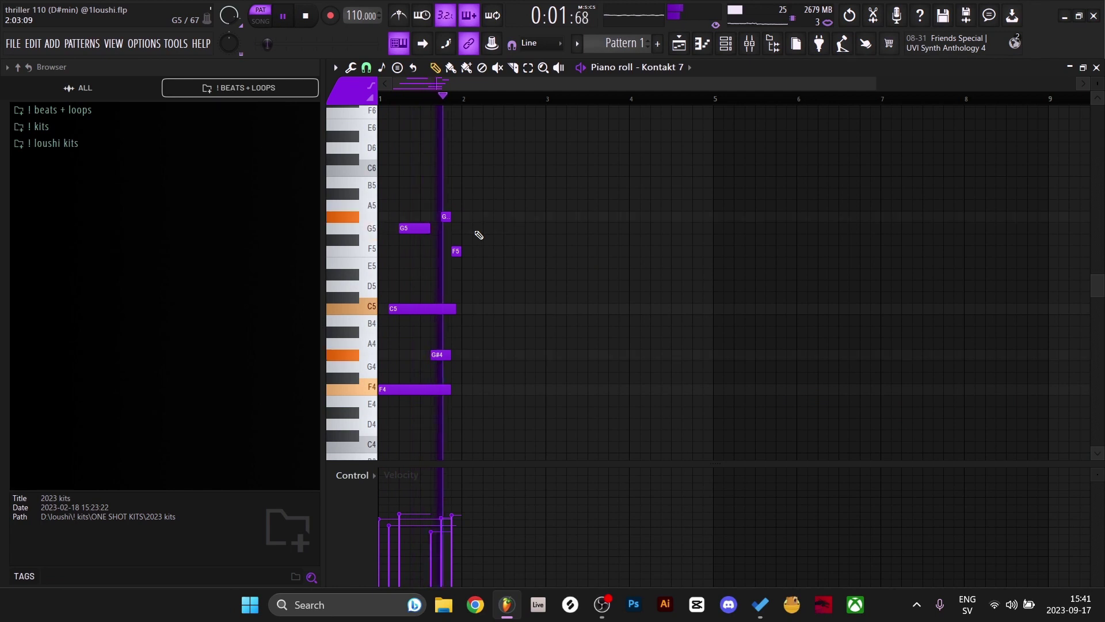
key("space")
key("ctrl+b")
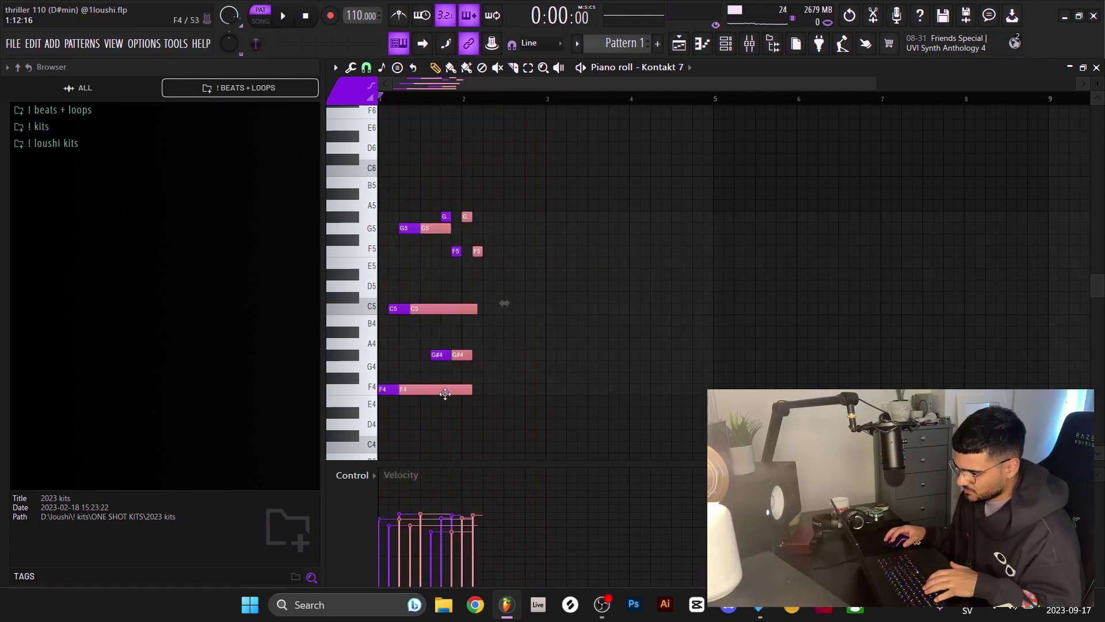
key("ctrl+b")
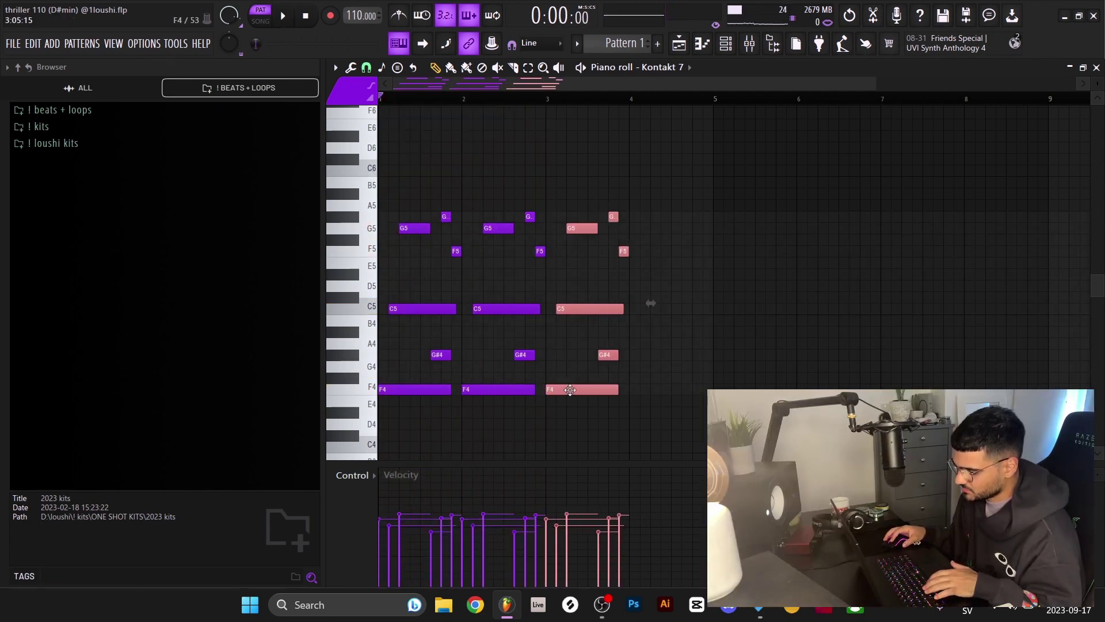
key("ctrl+b")
key("ctrl+d")
key("space")
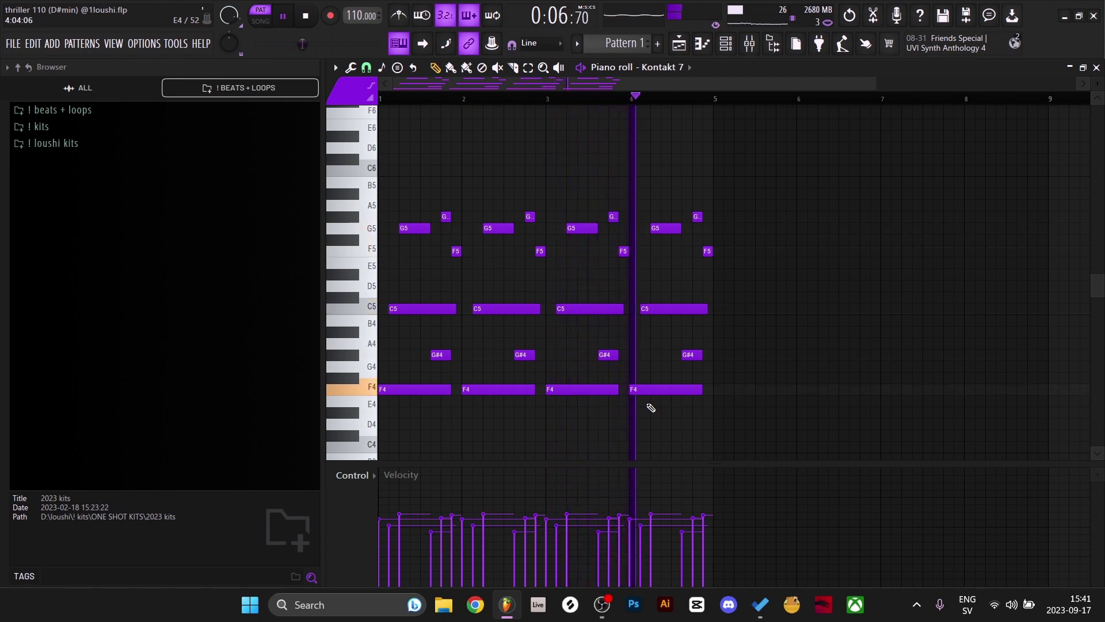
key("space")
Transpose the F4, C5 and G#4 notes in bar 4 down five semitones and play the result.
left_click_drag(663, 269, 721, 429)
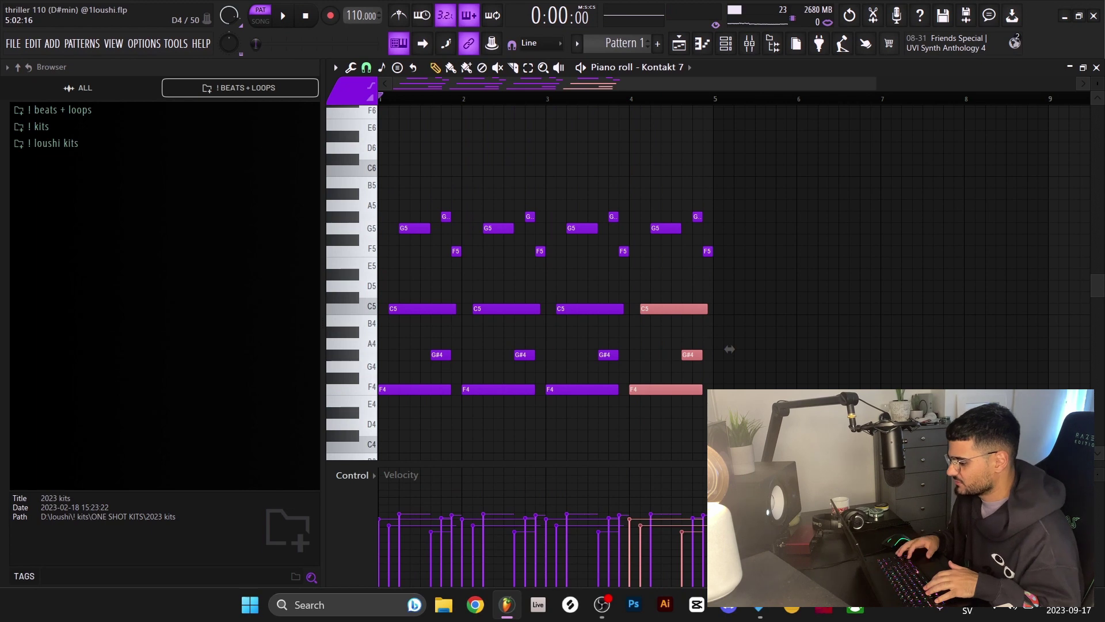
key("Down")
key("Down")
key("Down")
key("Down")
key("Down")
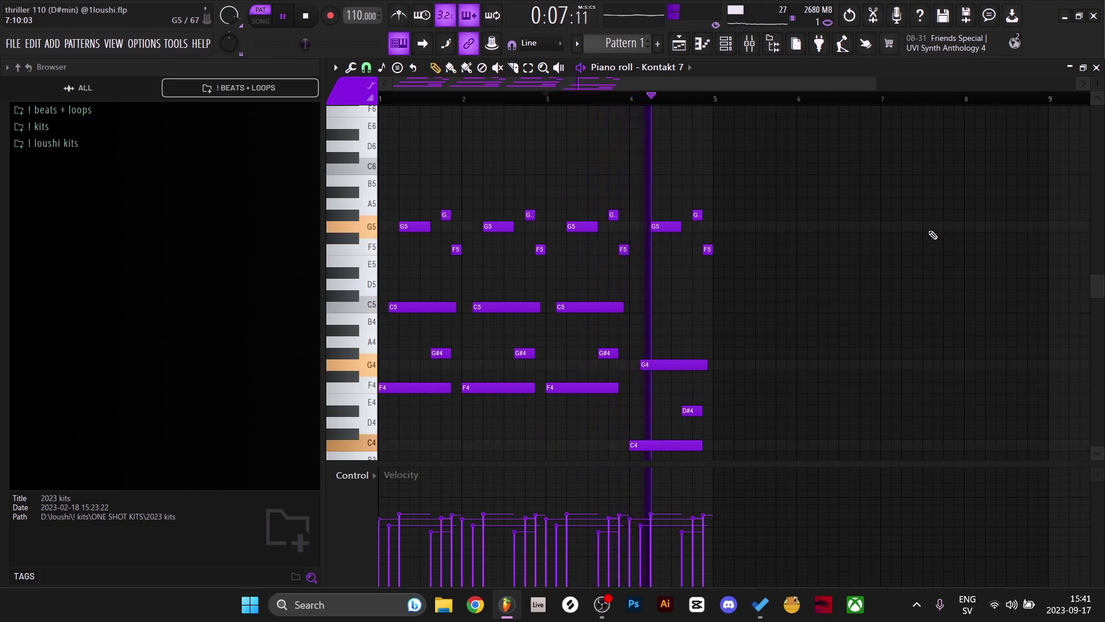
key("space")
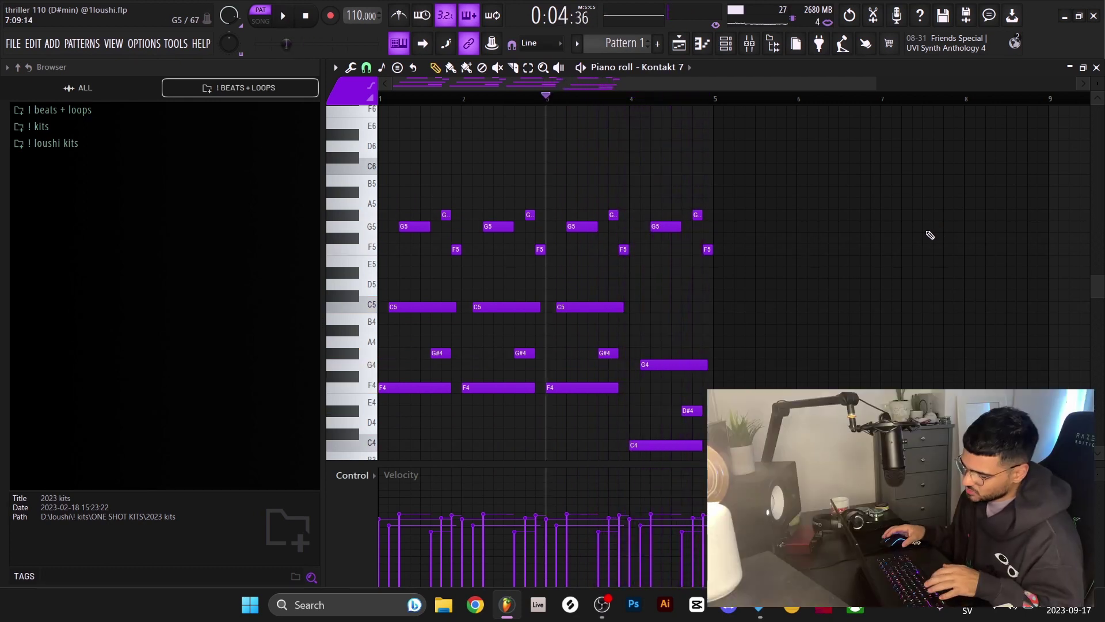
Undo the transposition of the three lower notes in bar 4.
key("ctrl+z")
key("ctrl+z")
key("ctrl+z")
key("ctrl+z")
key("ctrl+z")
Paste the C6 and D#6 melody notes at the start of bar 1 and copy them to begin at bar 3.
left_click_drag(409, 98, 381, 97)
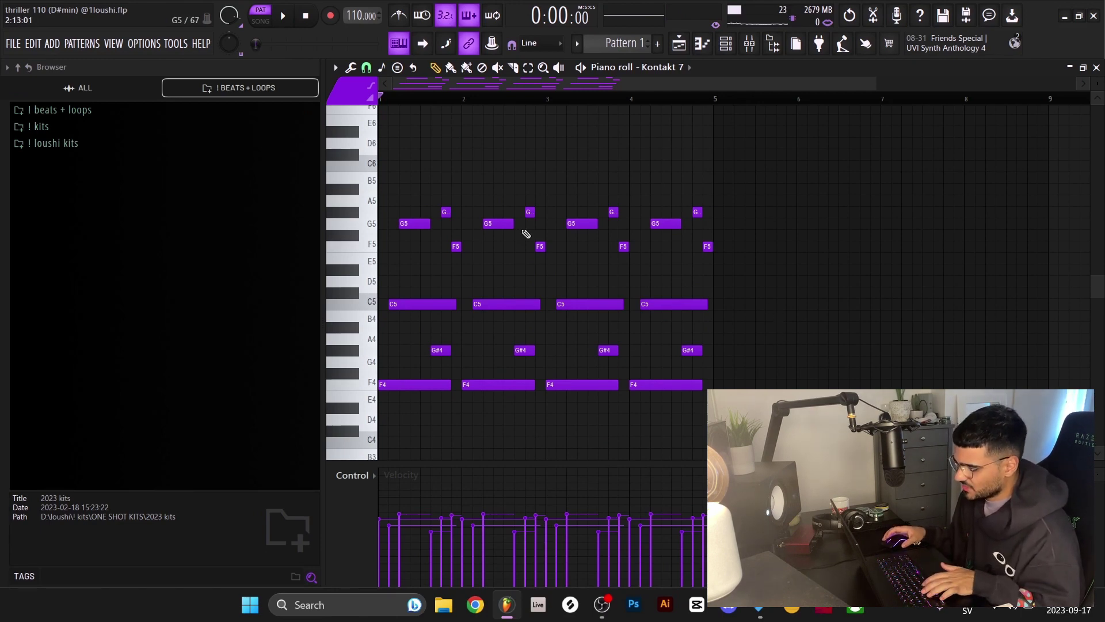
key("ctrl+v")
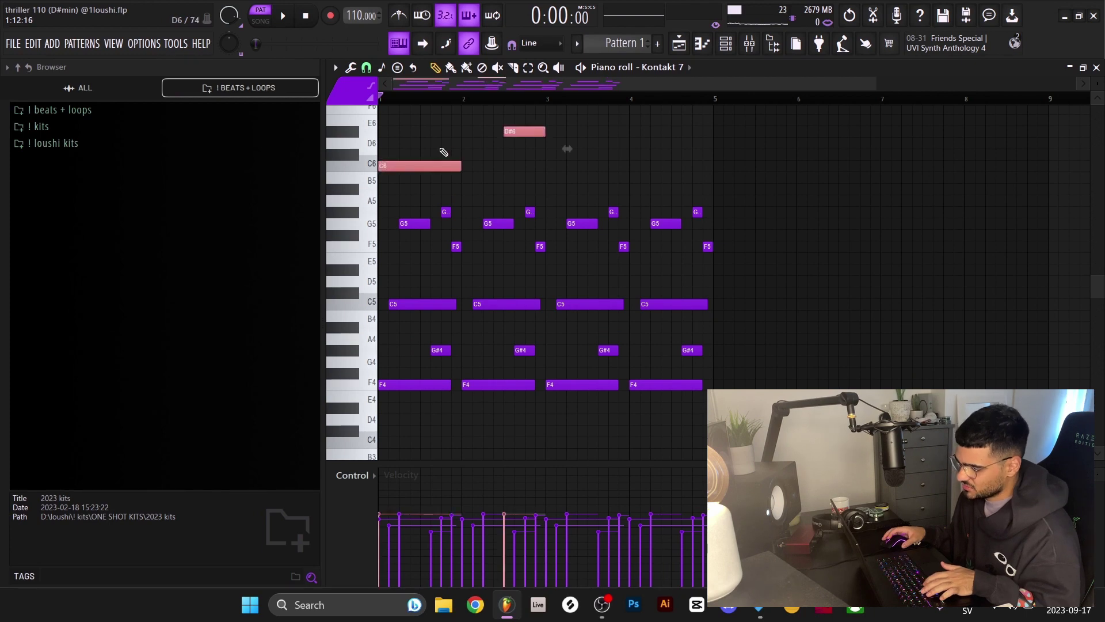
left_click_drag(403, 168, 570, 168)
scroll(558, 269, "up", 2)
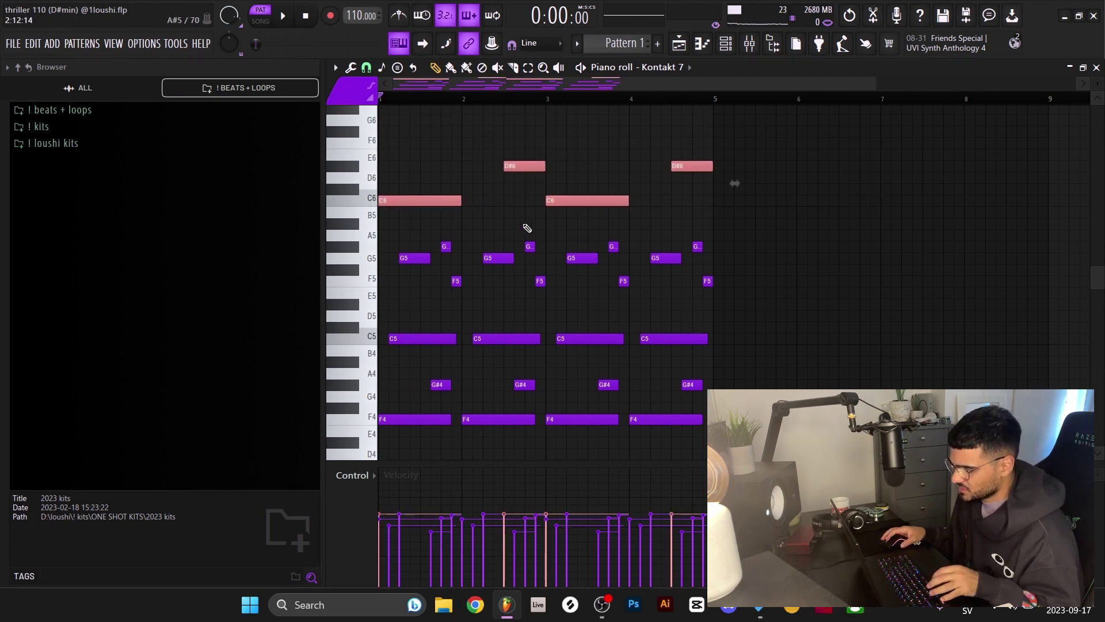
Duplicate the four-bar pattern to fill eight bars and play it back.
scroll(506, 223, "down", 1)
key("ctrl+d")
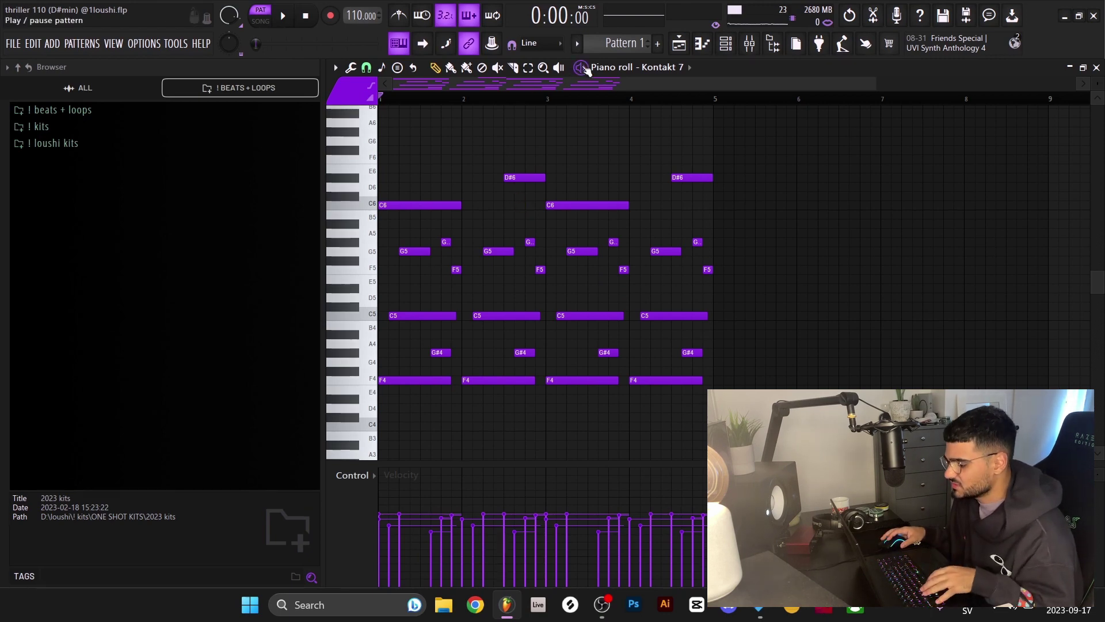
key("space")
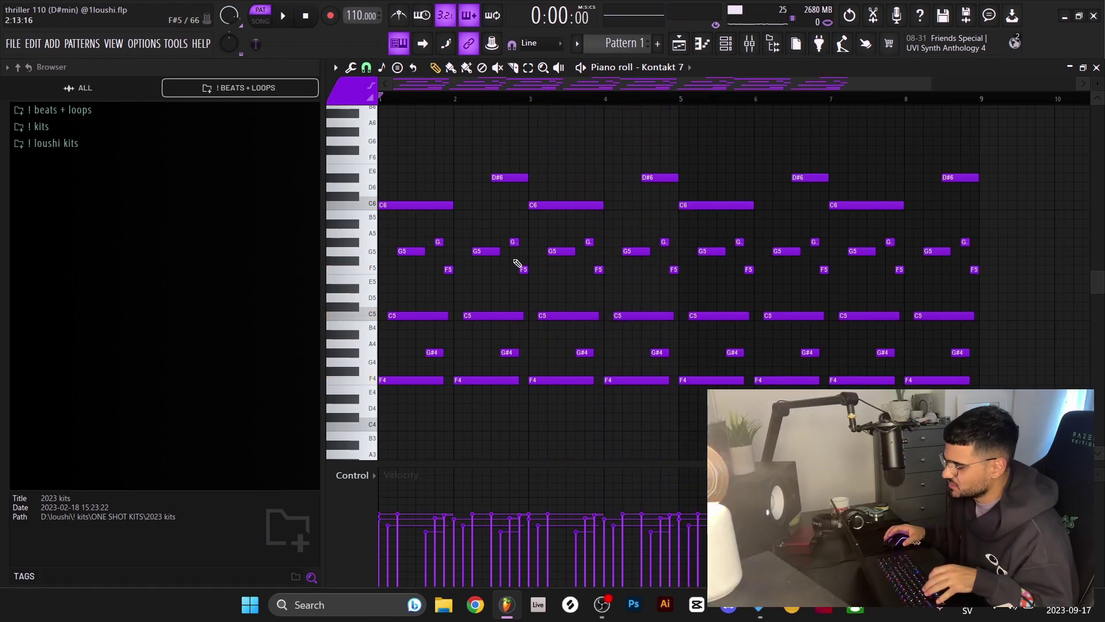
Open the Fruity Parametric EQ 2 on mixer Insert 1 and lower its low-pass band to about 2788 Hz during playback.
left_click(749, 43)
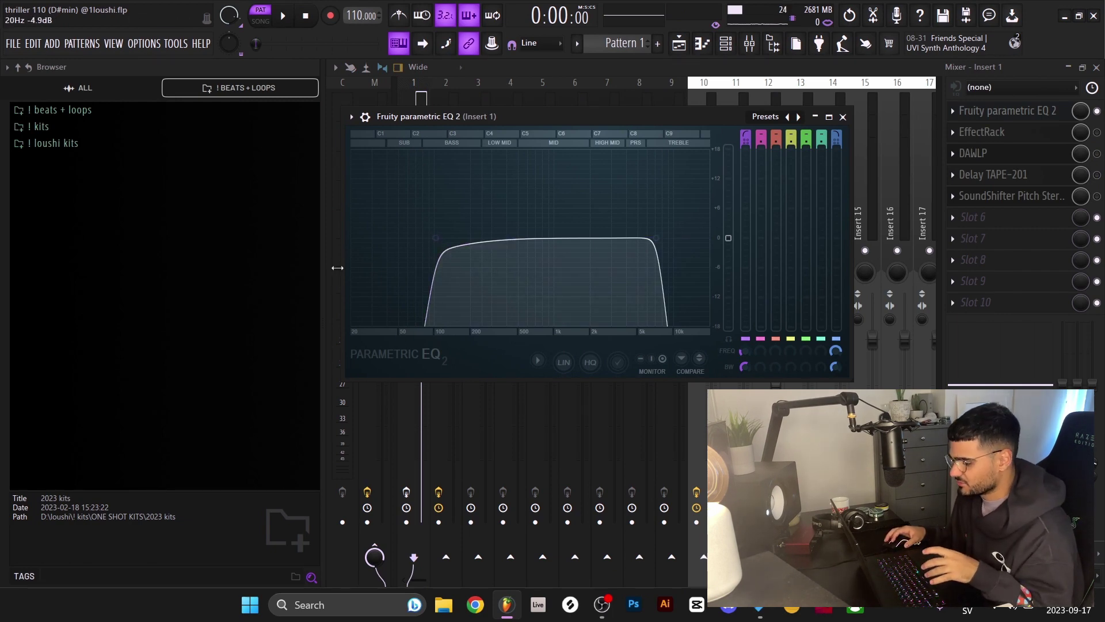
left_click_drag(654, 210, 656, 195)
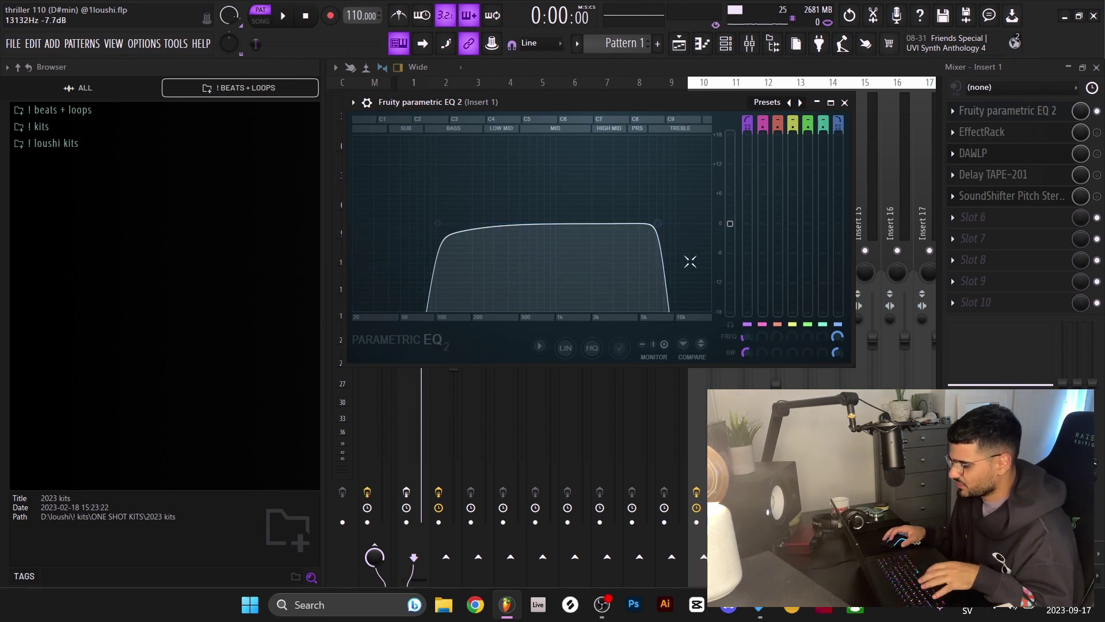
left_click_drag(595, 103, 588, 95)
key("space")
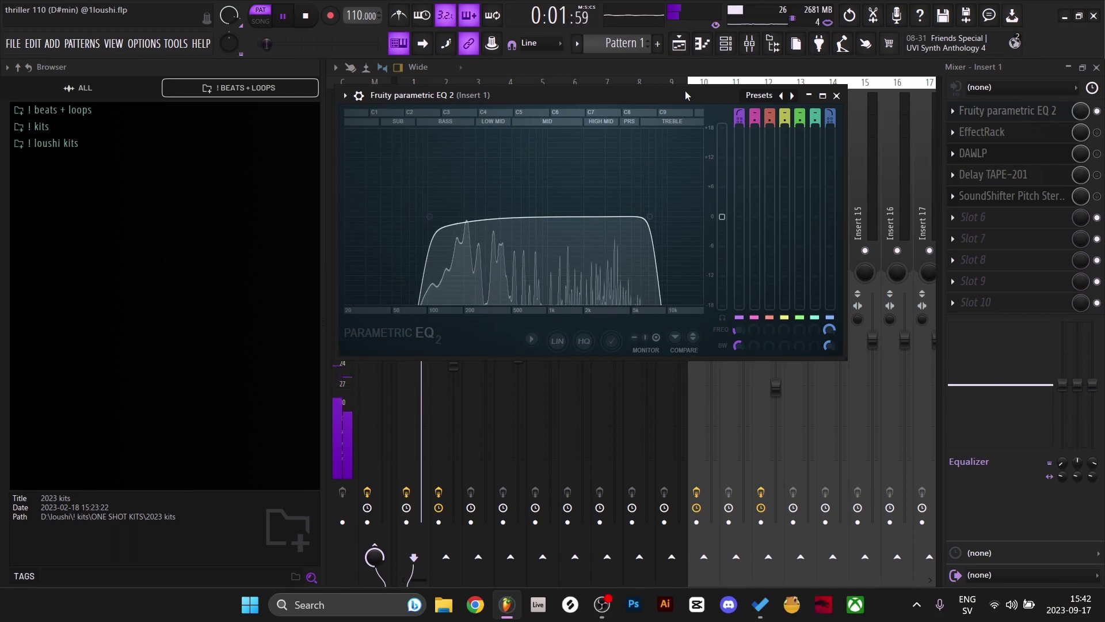
left_click_drag(649, 216, 602, 217)
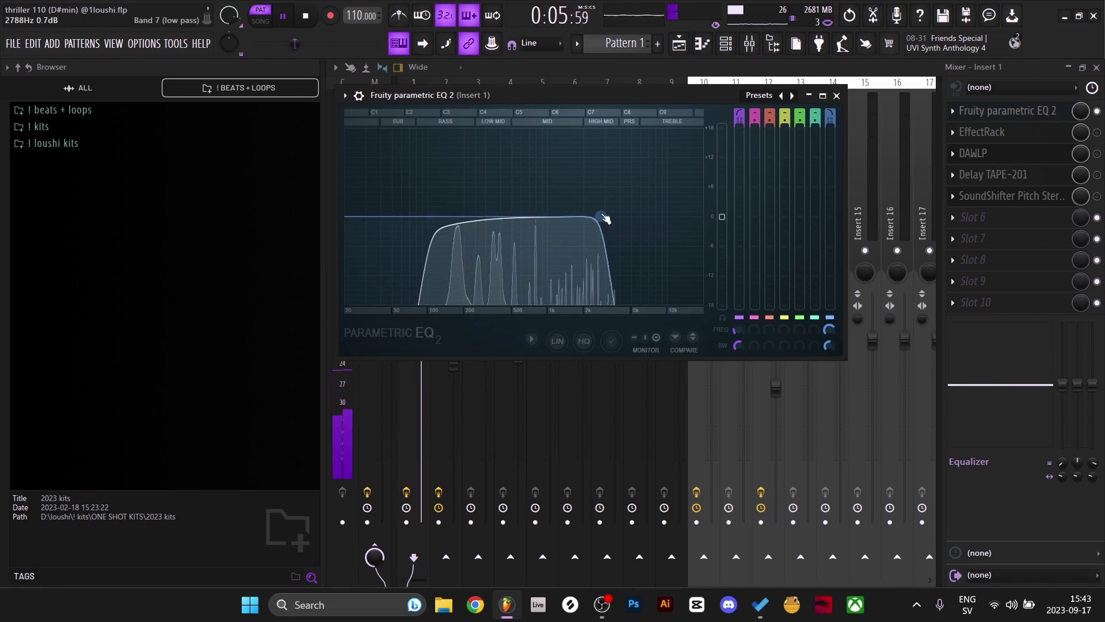
Undo the low-pass band change on the Insert 1 equalizer, stop playback and close the equalizer.
key("ctrl+z")
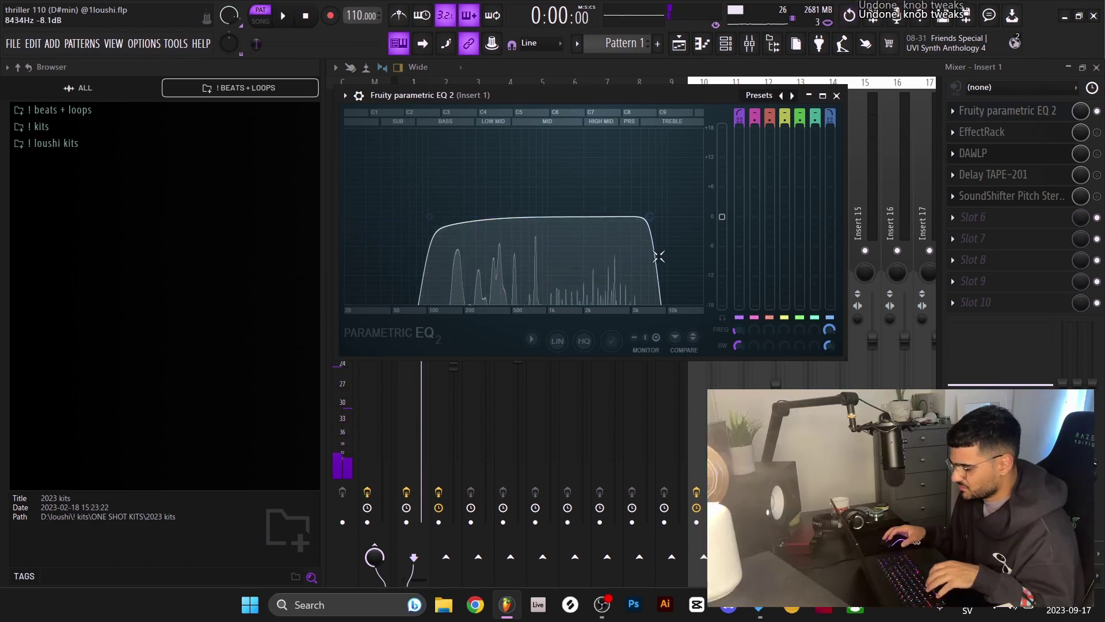
key("space")
left_click(837, 96)
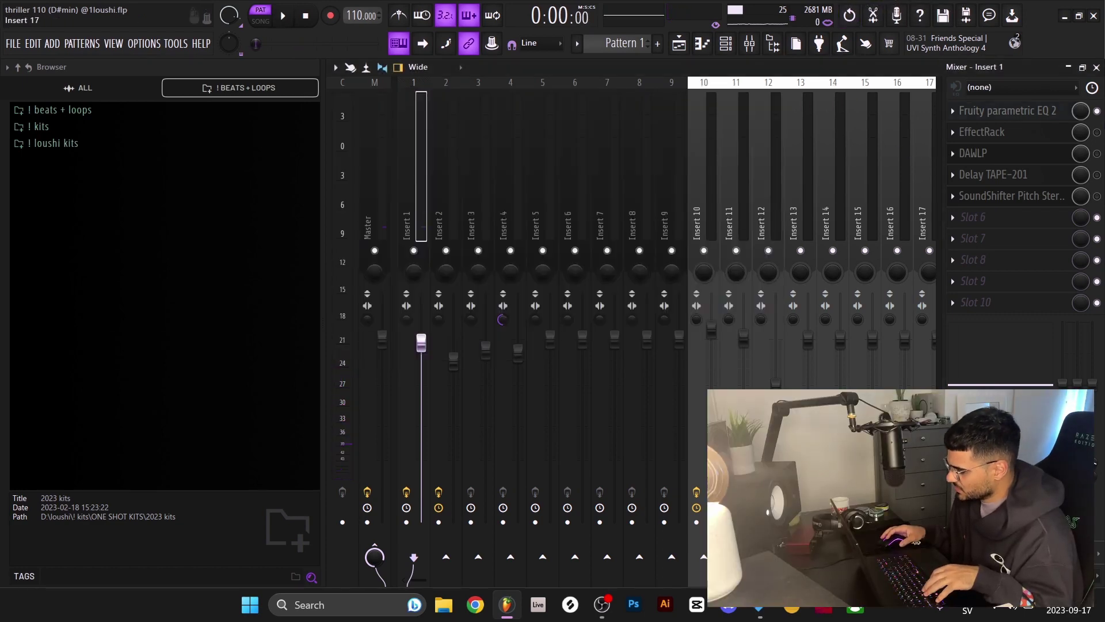
Switch on and open the EffectRack and DAWLP effects on Insert 1, auditioning the loop through each.
left_click(1030, 132)
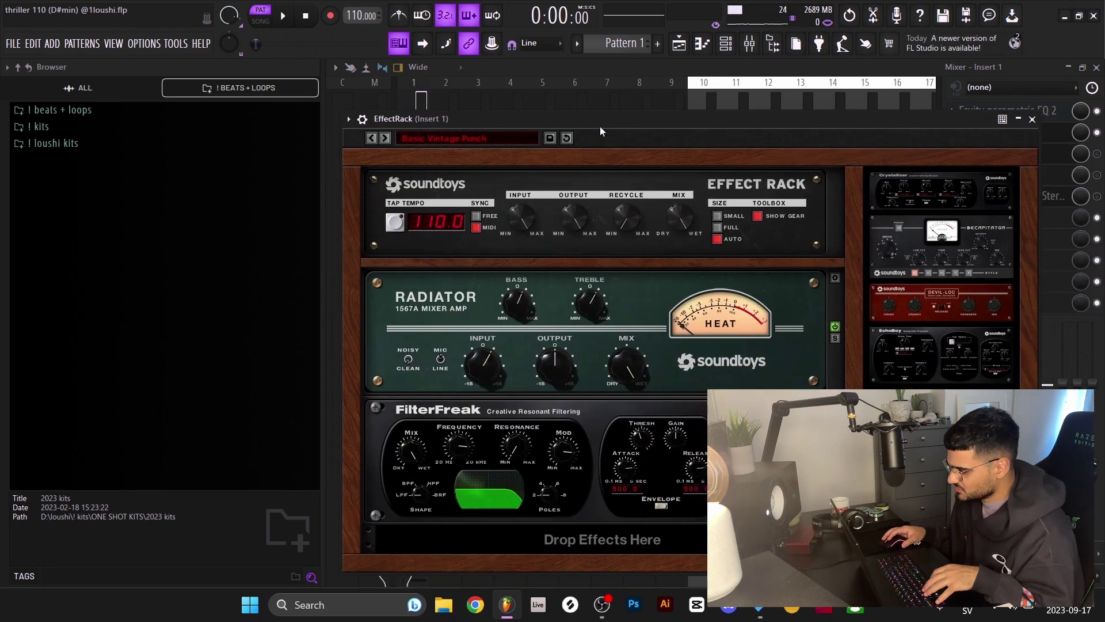
left_click_drag(859, 121, 849, 97)
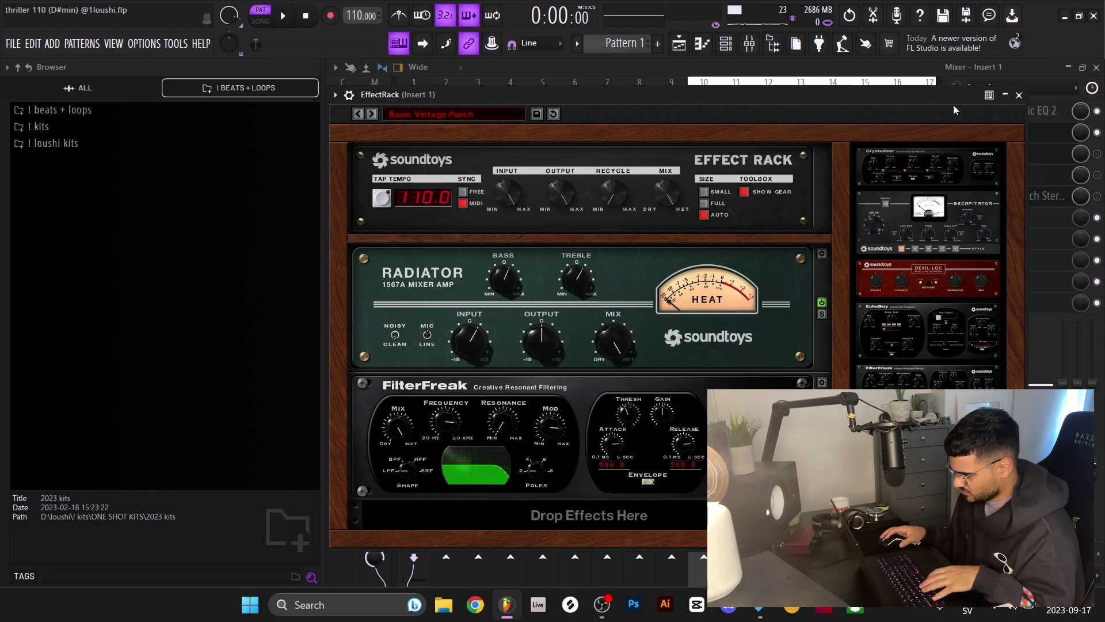
key("space")
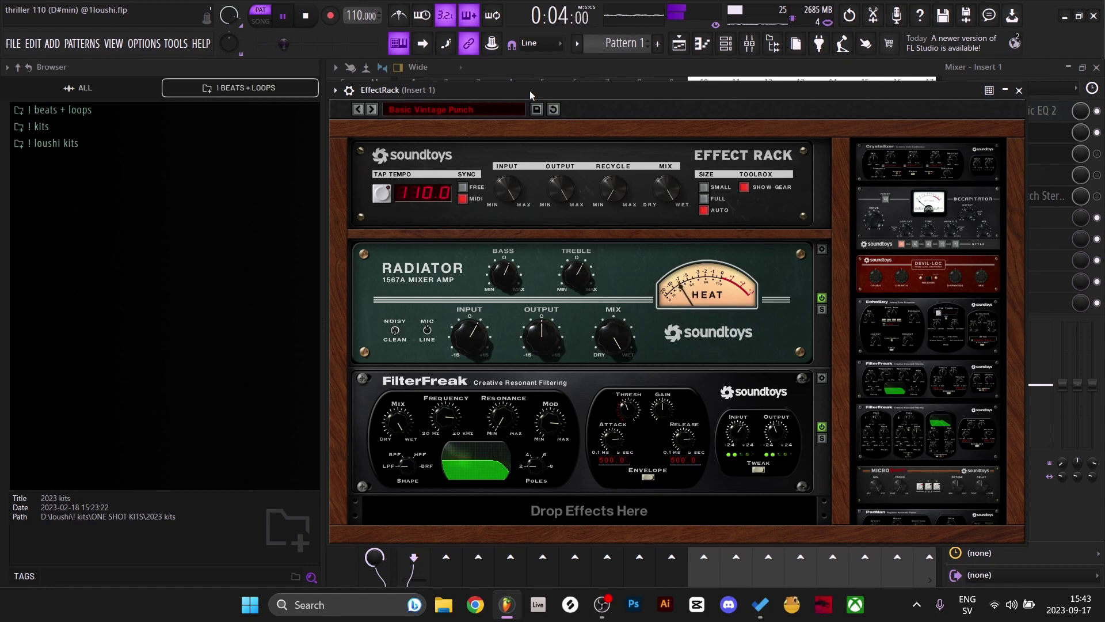
key("space")
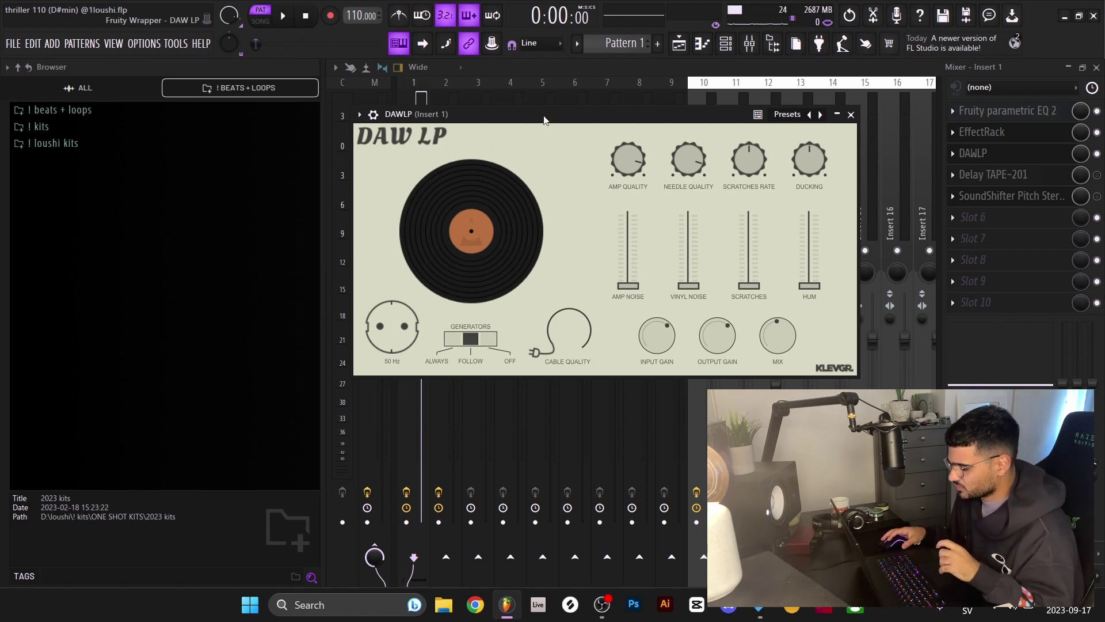
key("space")
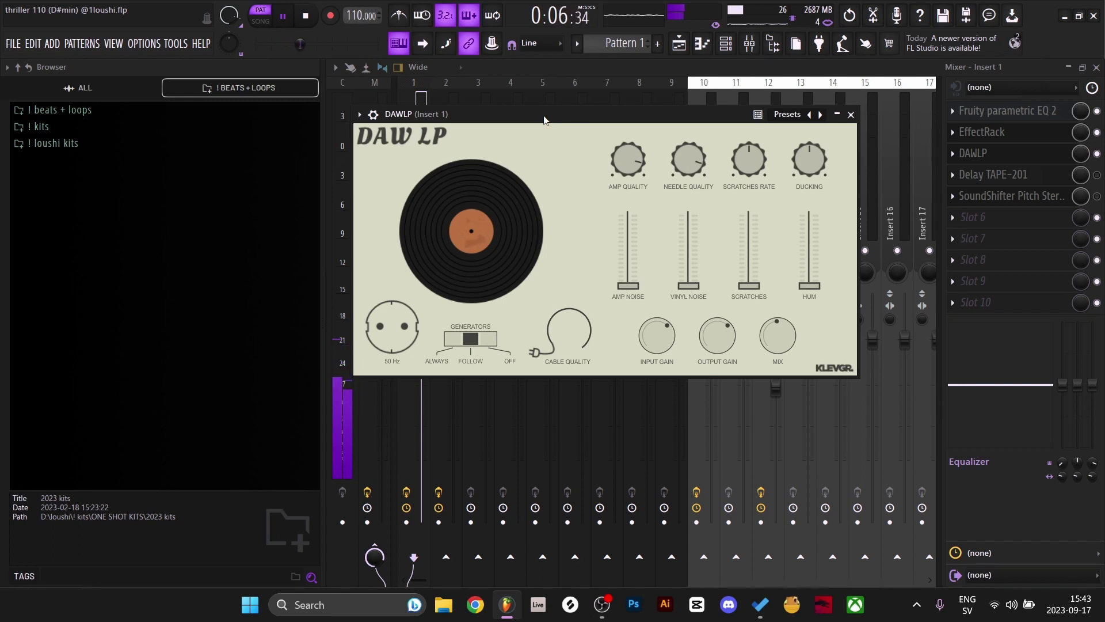
key("space")
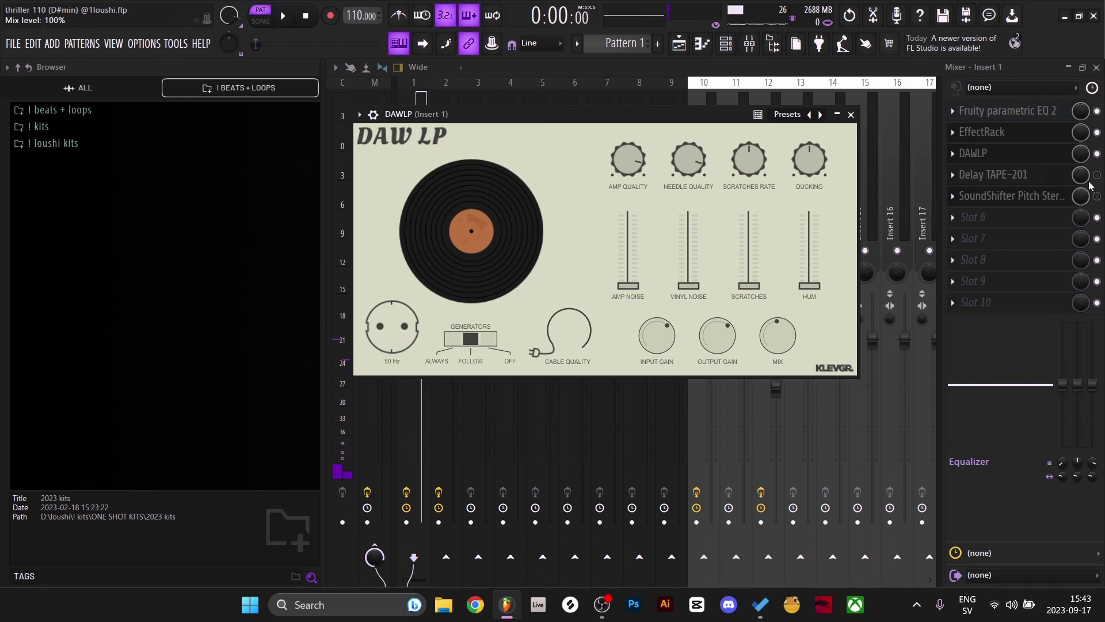
Enable Delay TAPE-201 on Insert 1, check its left and right repeat rates, and play the loop through it.
left_click(1096, 174)
left_click(1063, 174)
left_click(1011, 173)
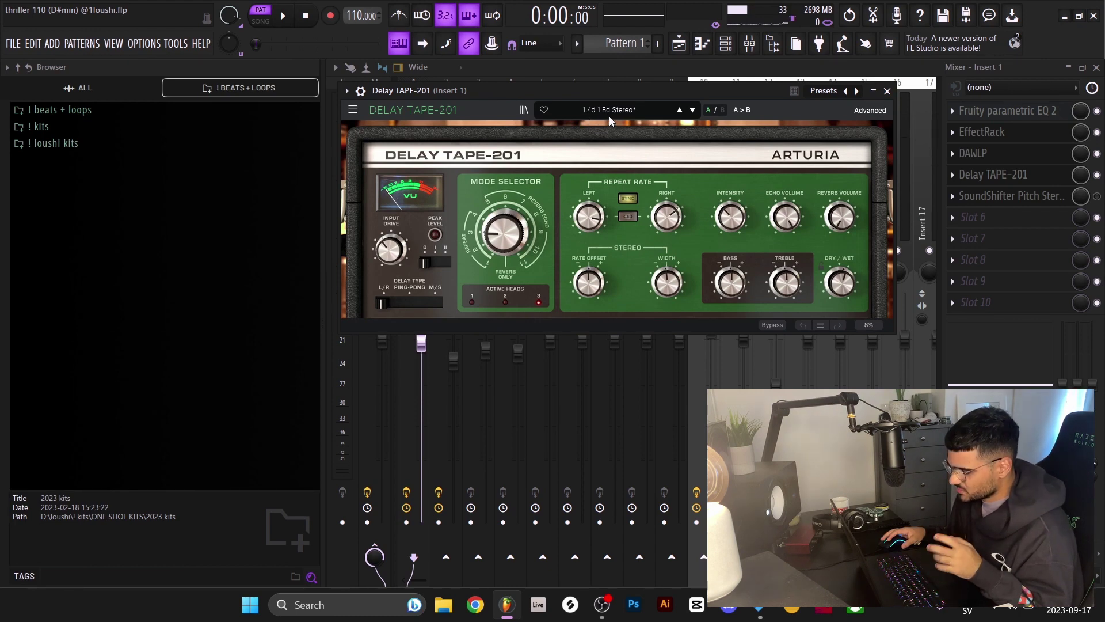
mouse_move(596, 223)
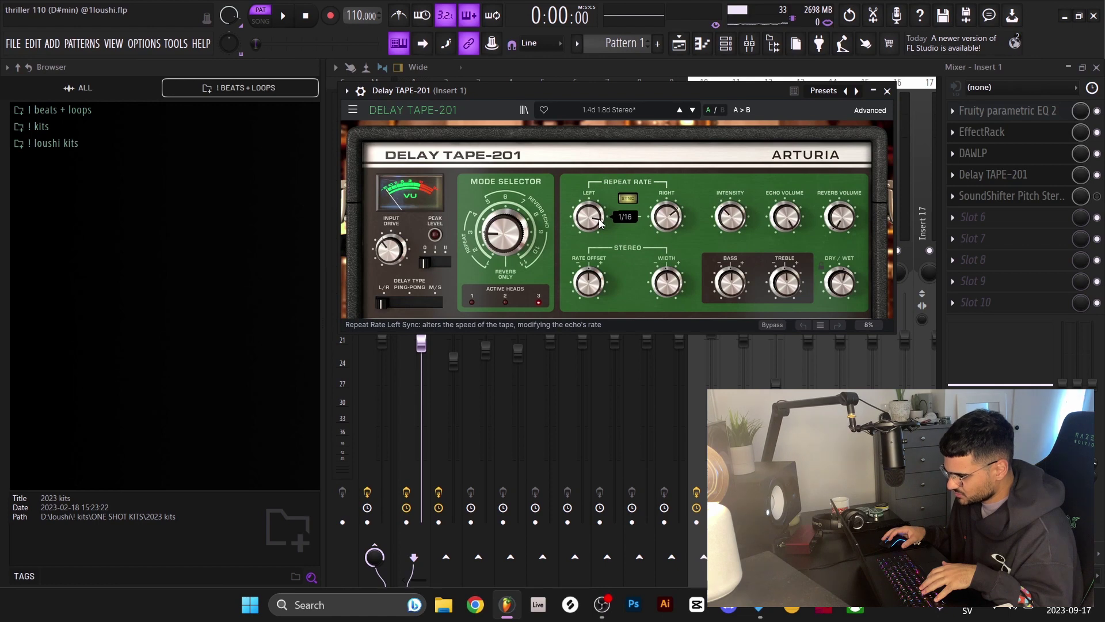
mouse_move(671, 219)
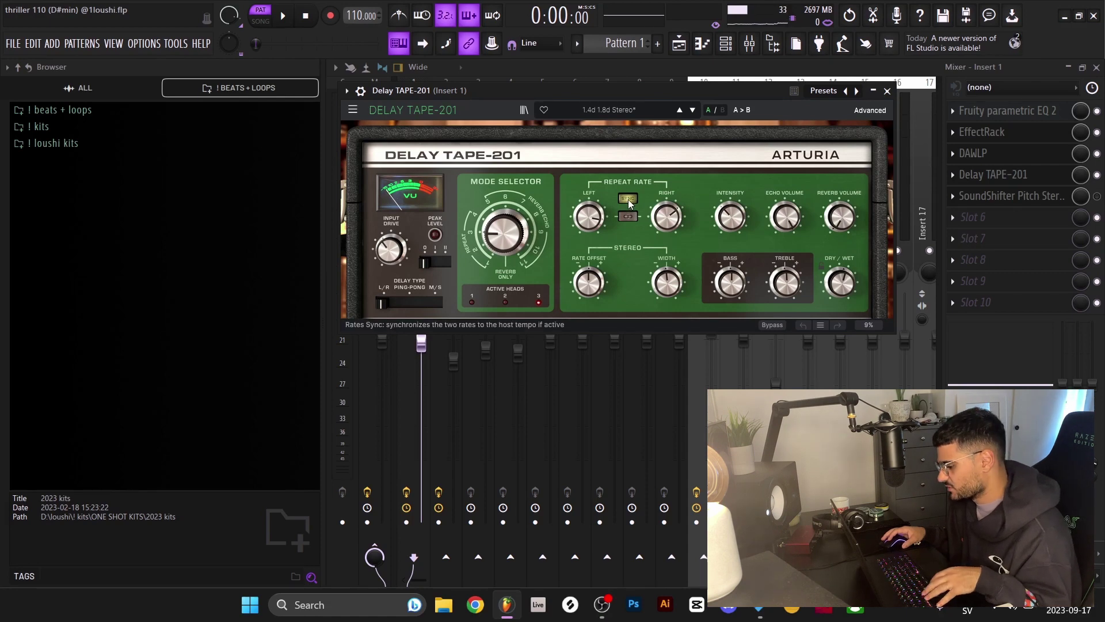
mouse_move(574, 93)
left_mouse_down()
mouse_move(572, 83)
mouse_move(563, 102)
mouse_move(573, 103)
left_mouse_up()
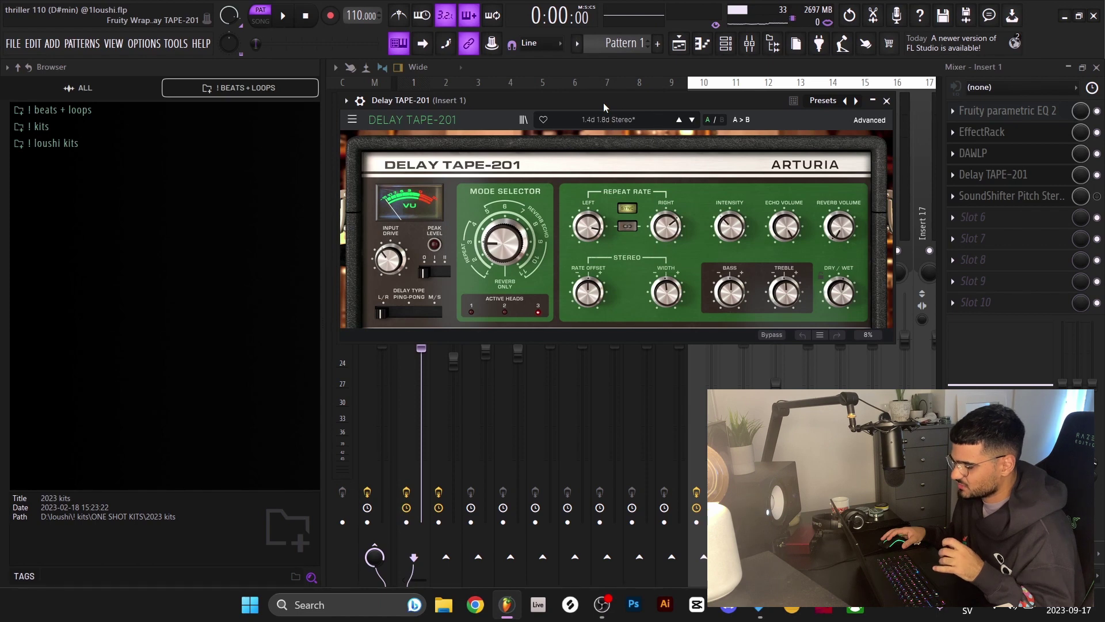
left_click_drag(603, 102, 602, 97)
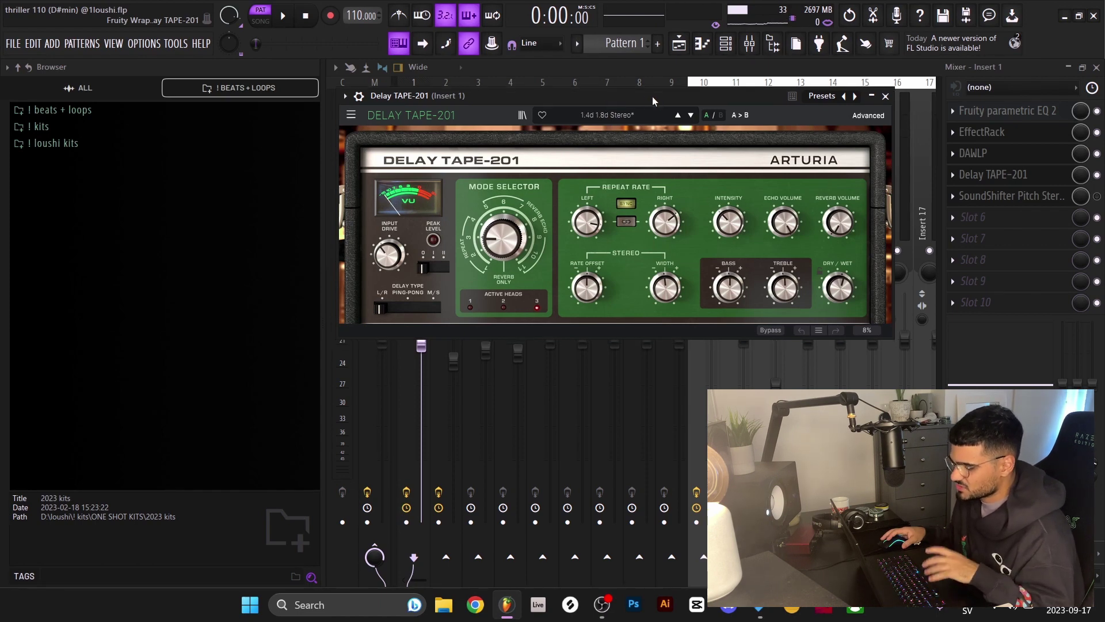
key("space")
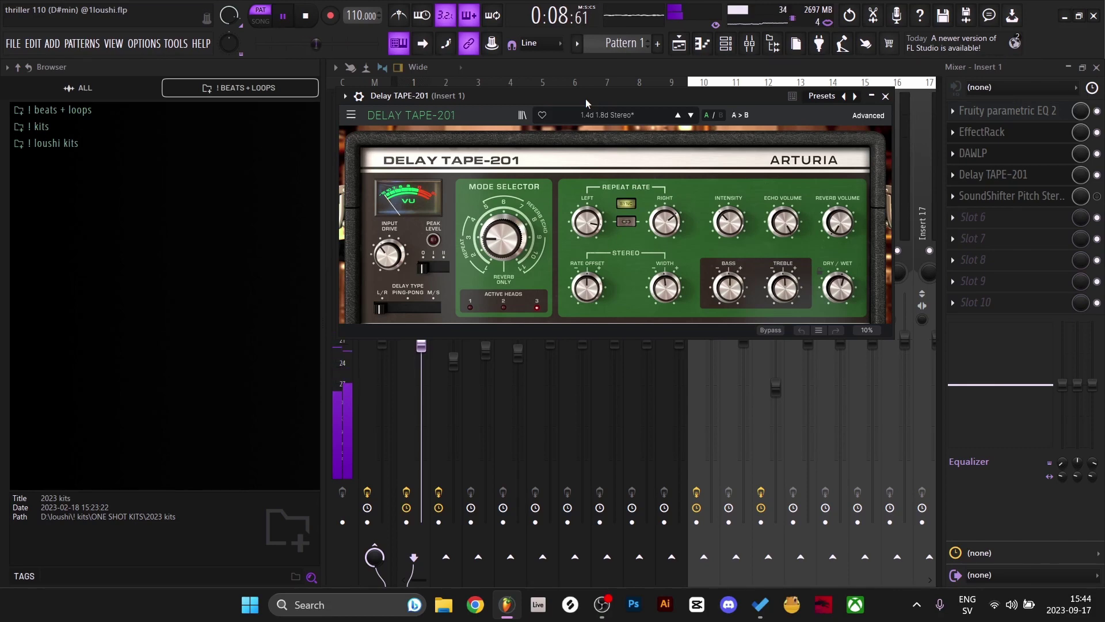
key("space")
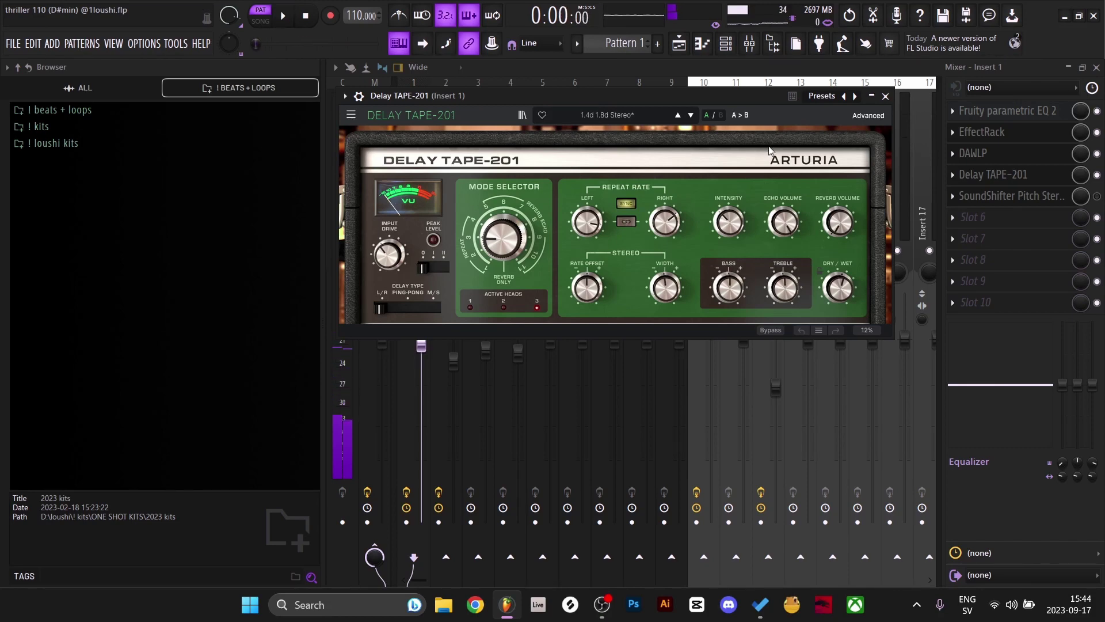
Enable SoundShifter Pitch Stereo on Insert 1, play the loop through it, and close its window.
left_click(1096, 197)
left_click(1012, 195)
left_click_drag(402, 122, 454, 132)
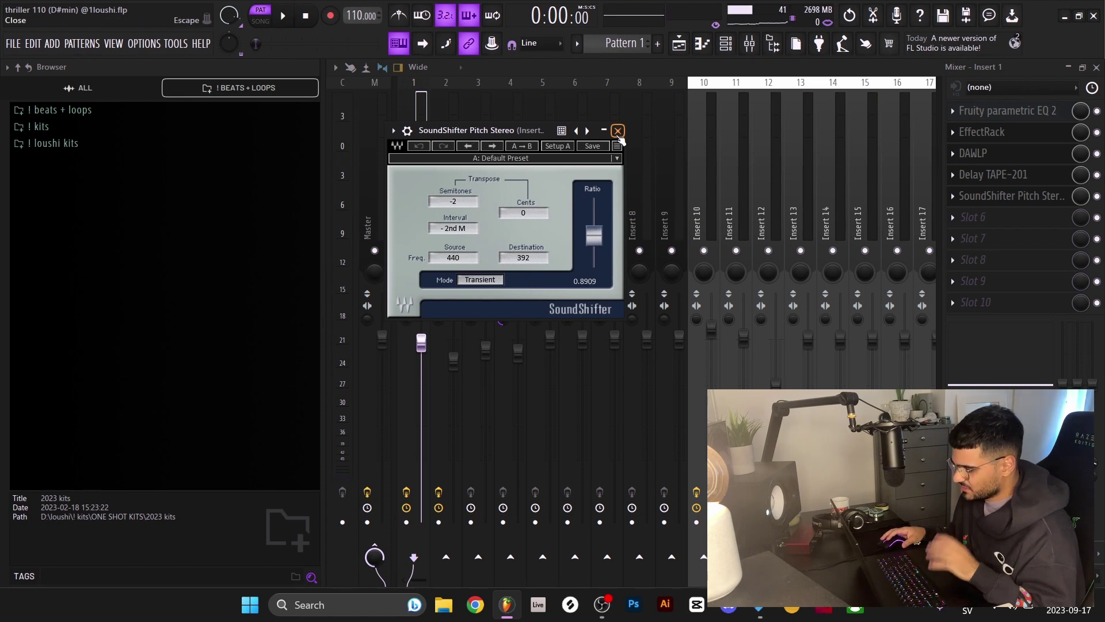
key("space")
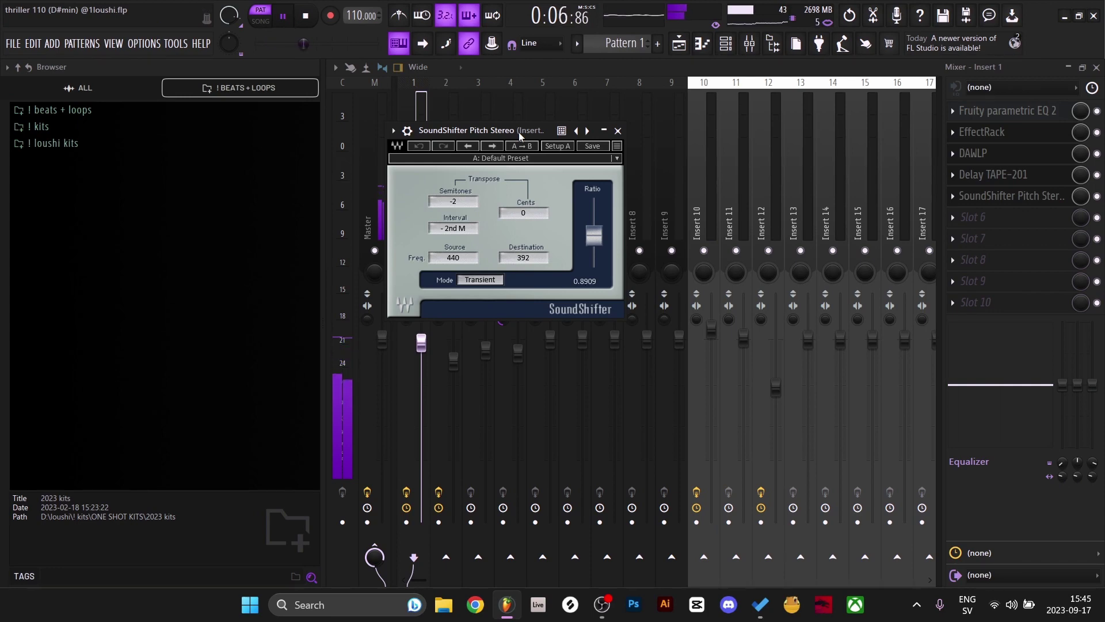
key("space")
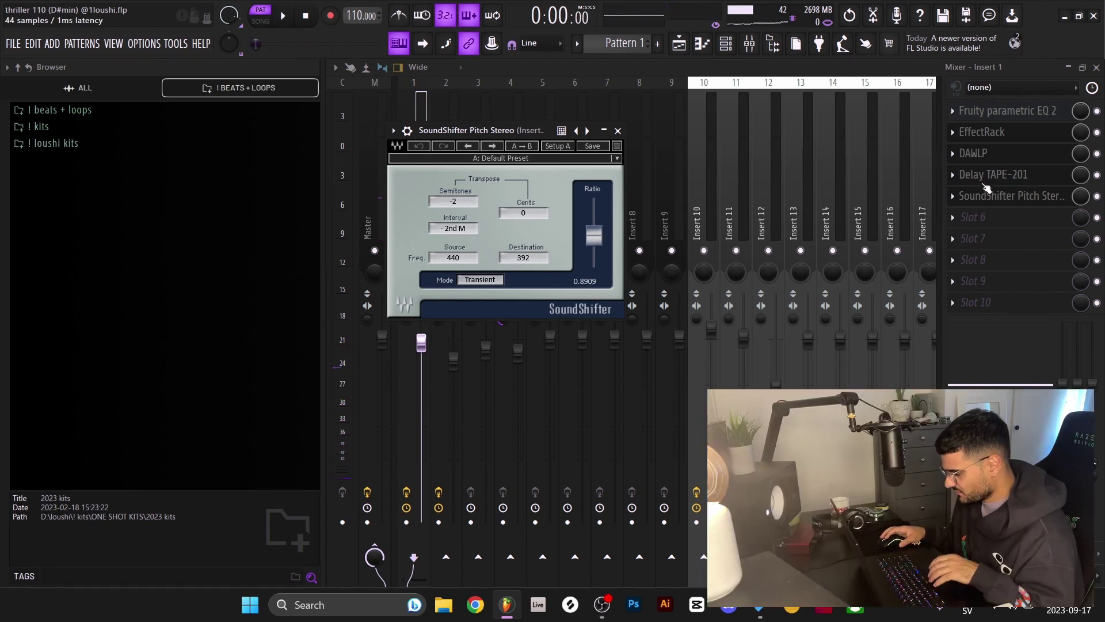
left_click(618, 130)
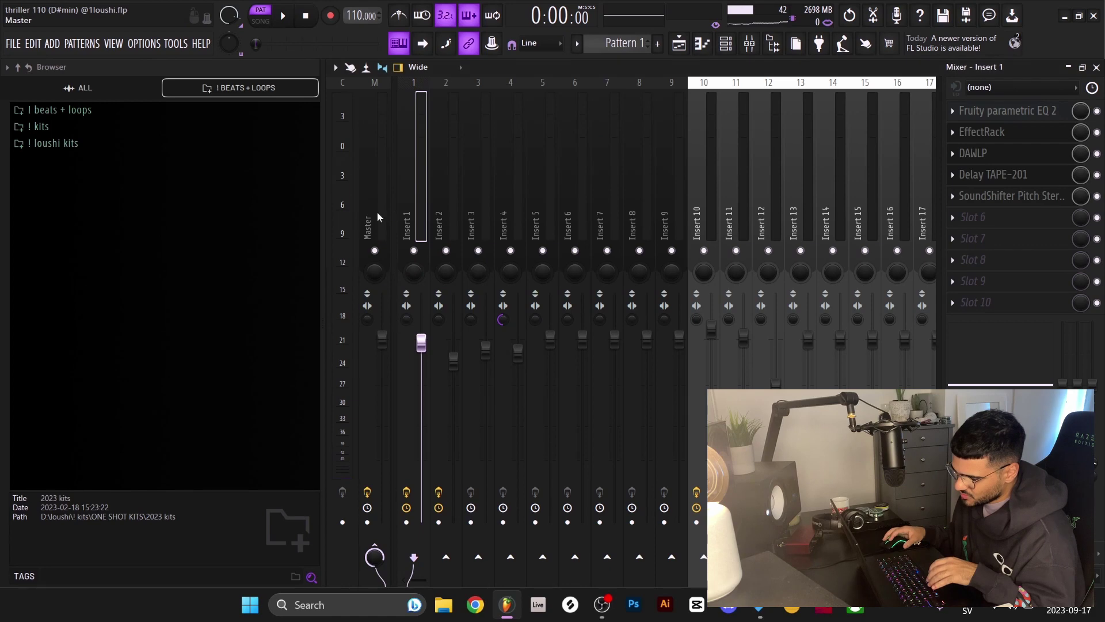
Bypass all effects on Insert 1, play the dry loop for comparison, and turn the effects back on.
left_click(407, 493)
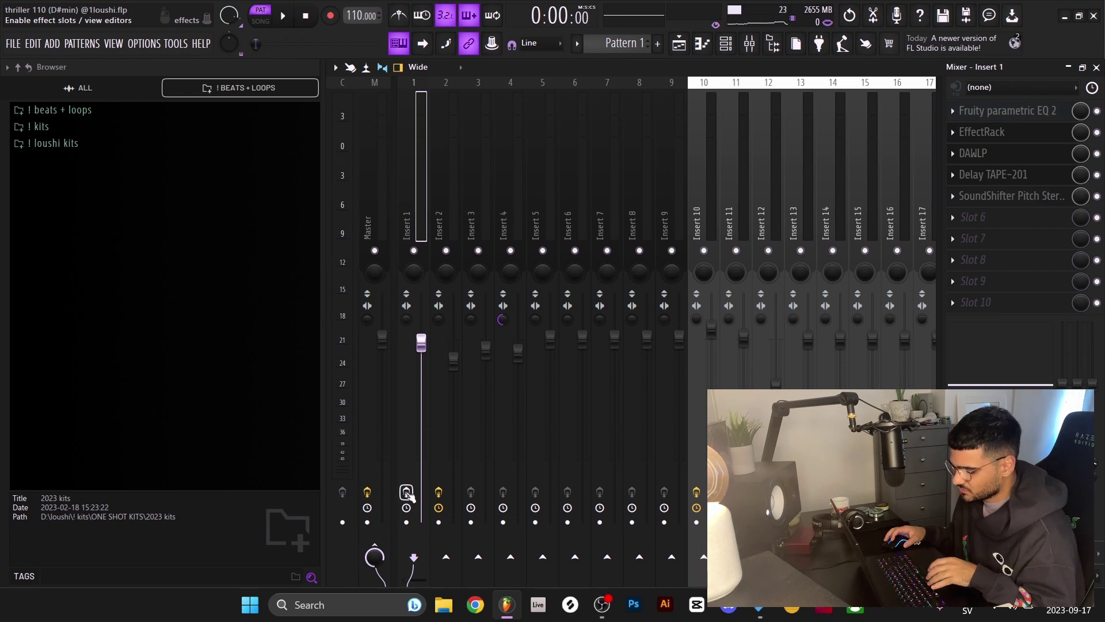
key("space")
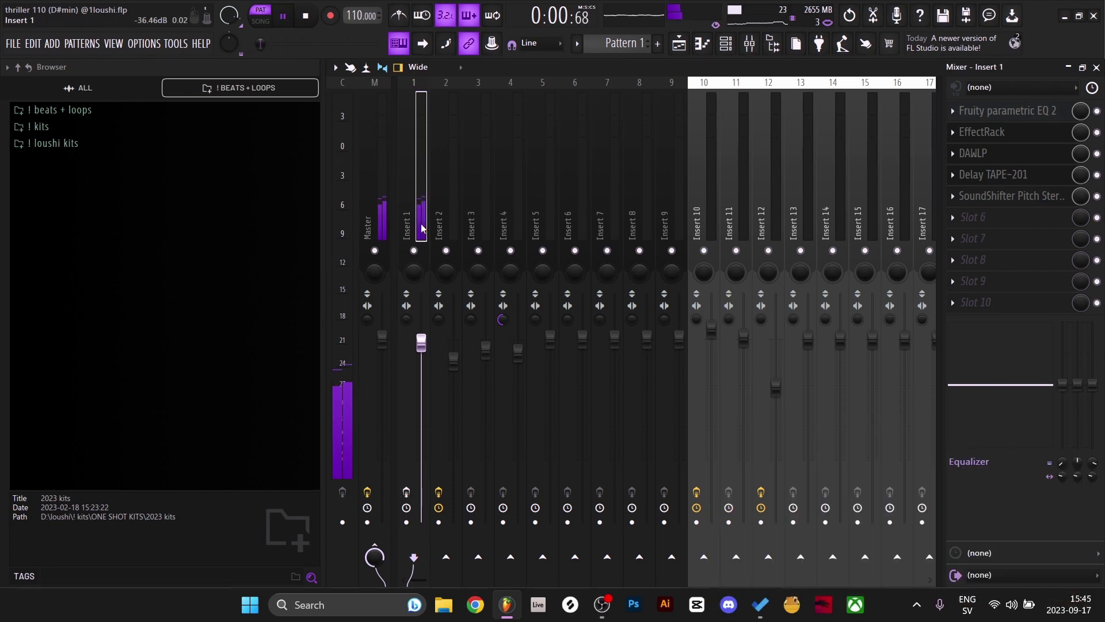
left_click(407, 492)
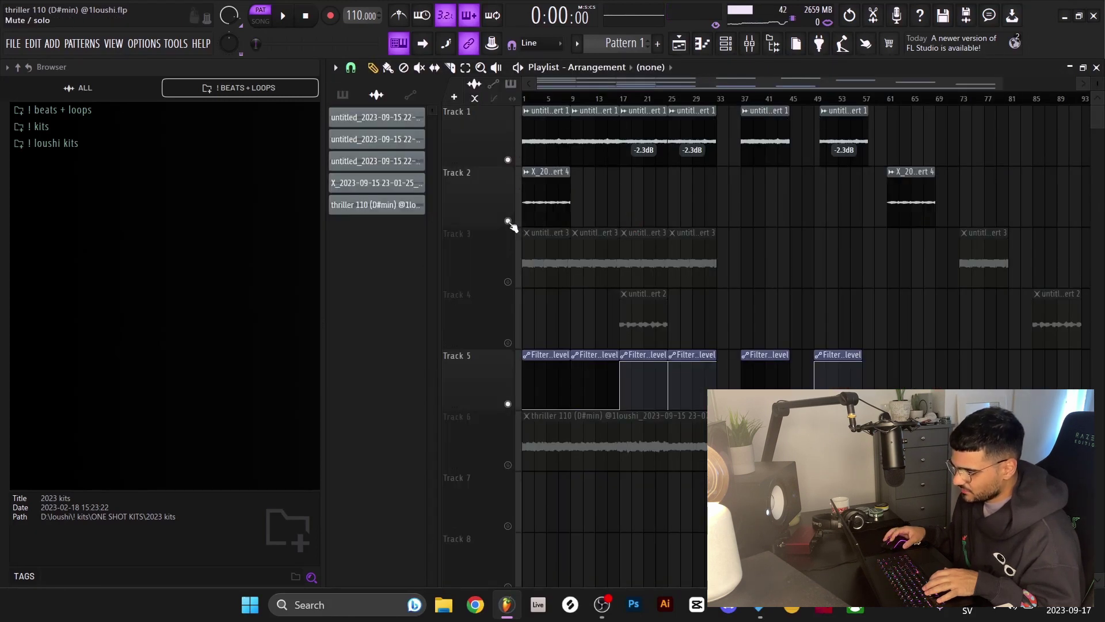
Open the Insert 4 audio clip on playlist Track 2, preview its sound, and close it.
double_click(542, 193)
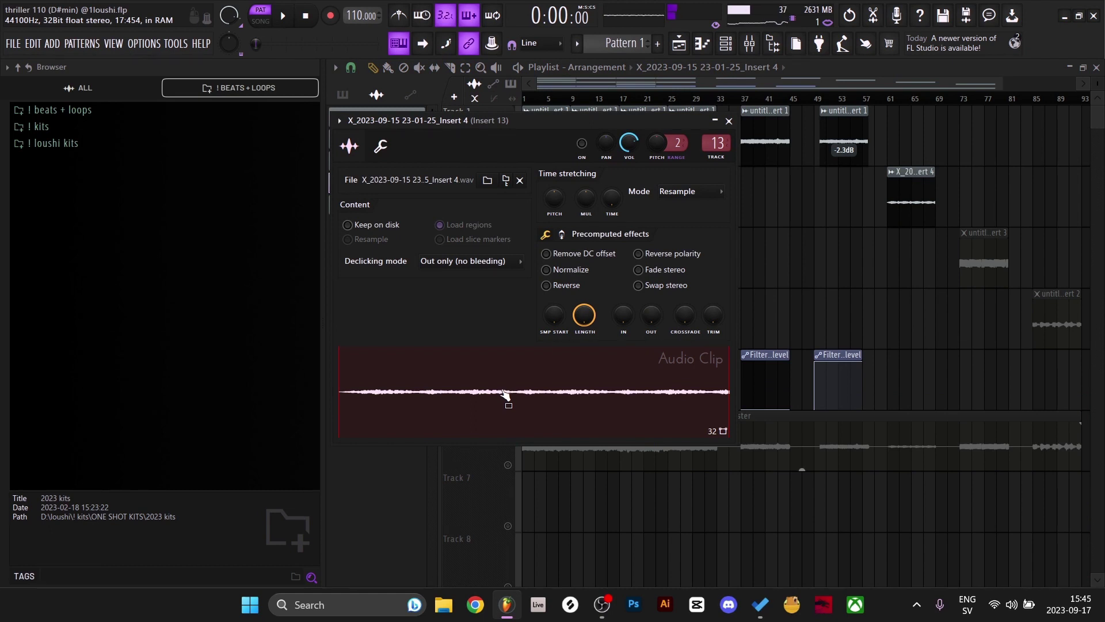
left_click(309, 18)
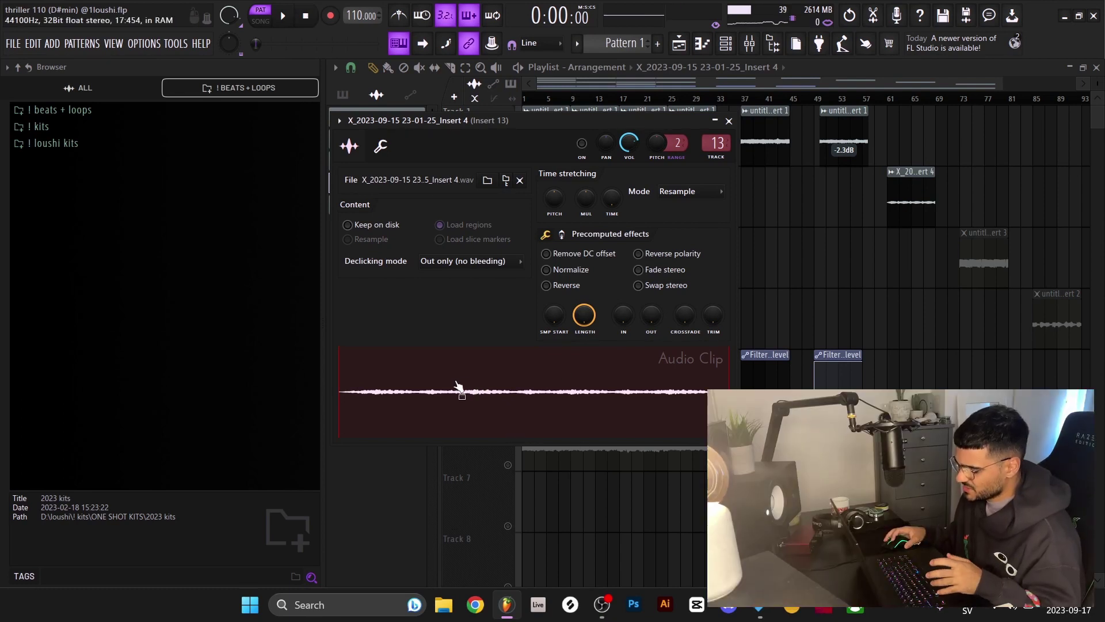
key("Escape")
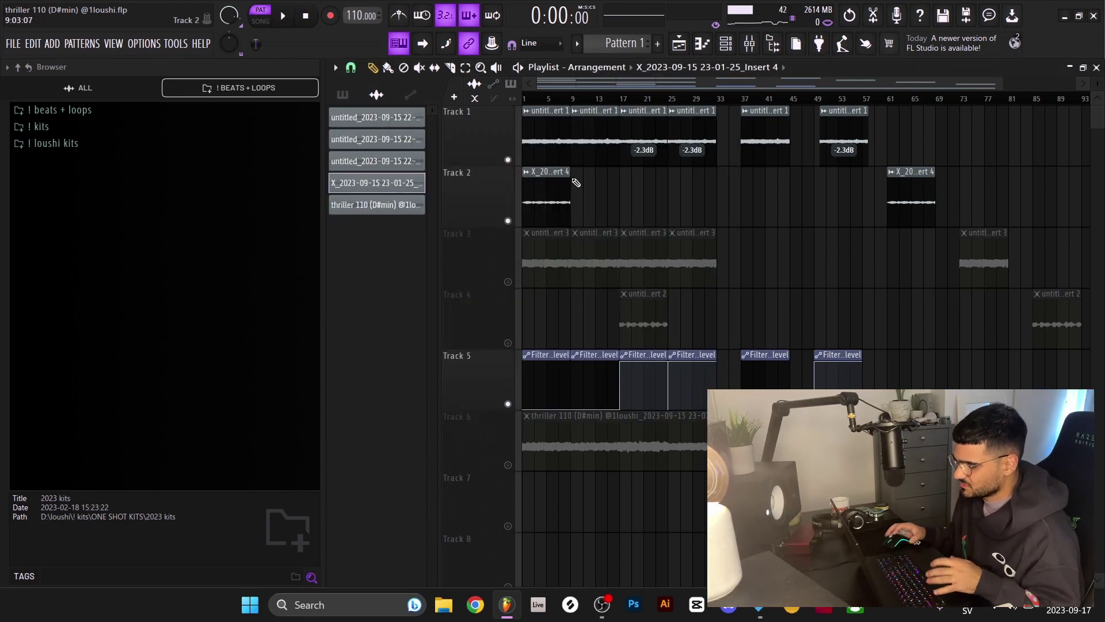
Examine the Afterglow Textures instrument and its Forlorn Island sound in Kontakt 7 #2, and open that channel's piano roll.
left_click(725, 43)
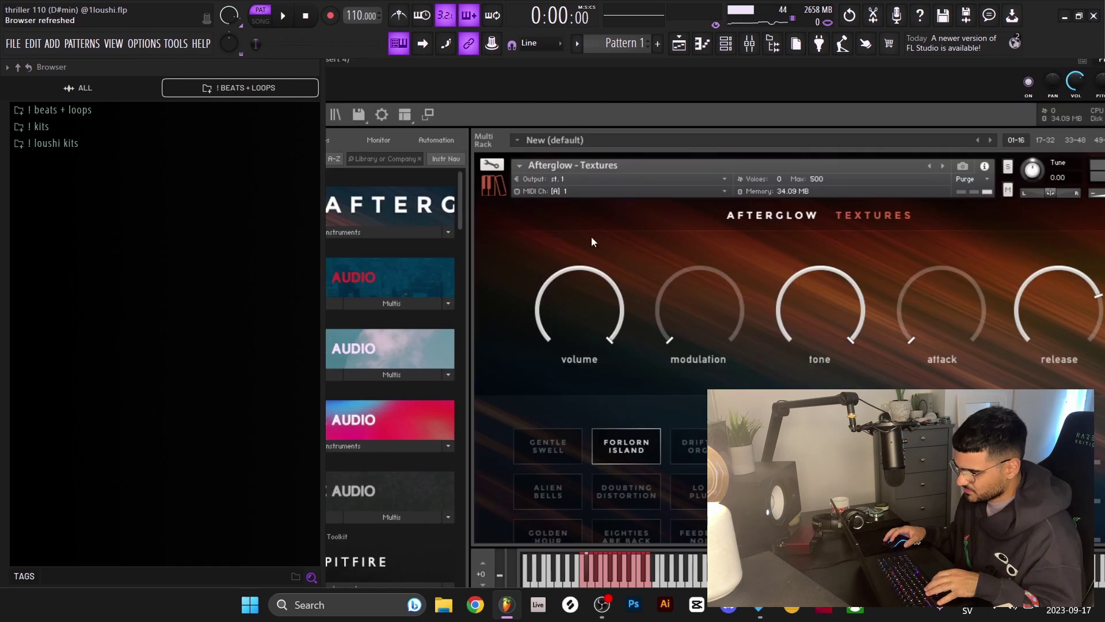
left_click_drag(493, 94, 539, 95)
left_click(448, 234)
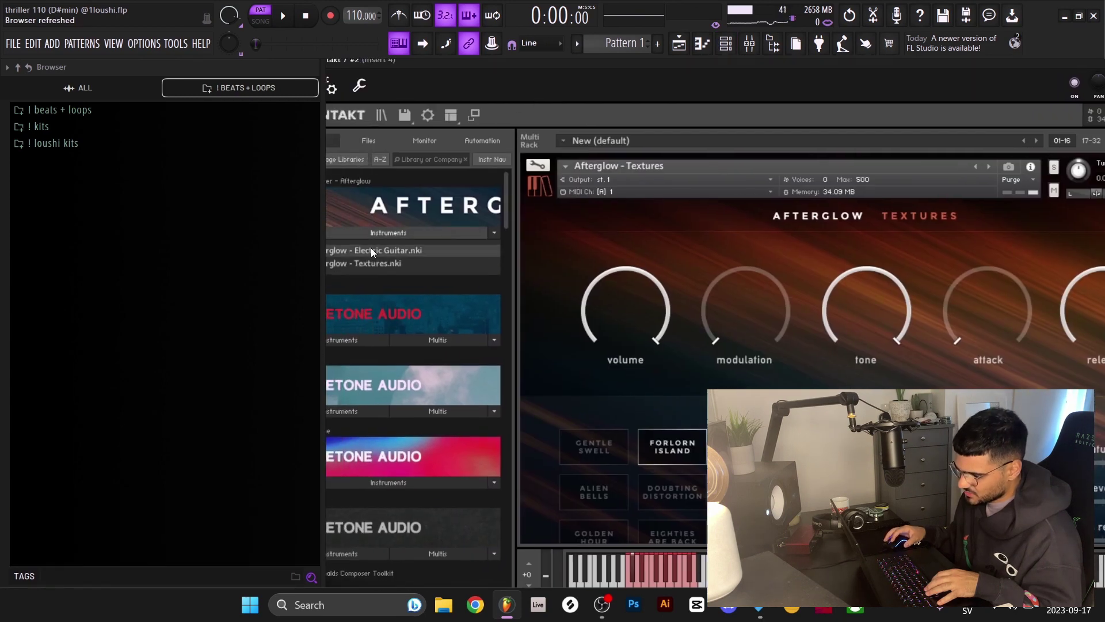
left_click_drag(472, 86, 507, 85)
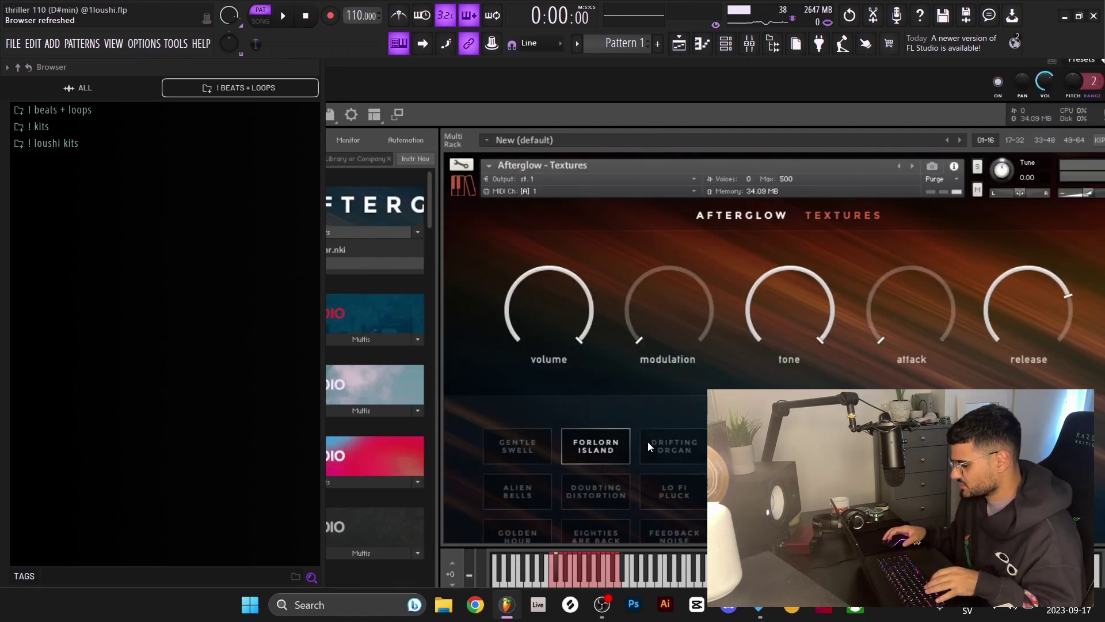
scroll(906, 229, "down", 1)
left_click_drag(1026, 99, 914, 109)
key("Escape")
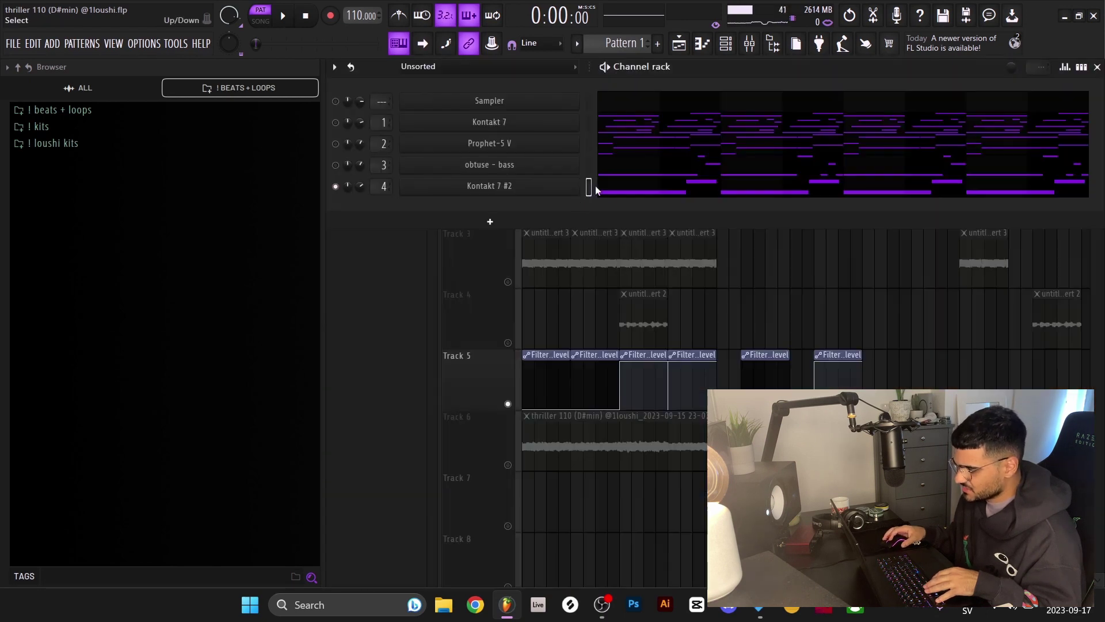
left_click(613, 195)
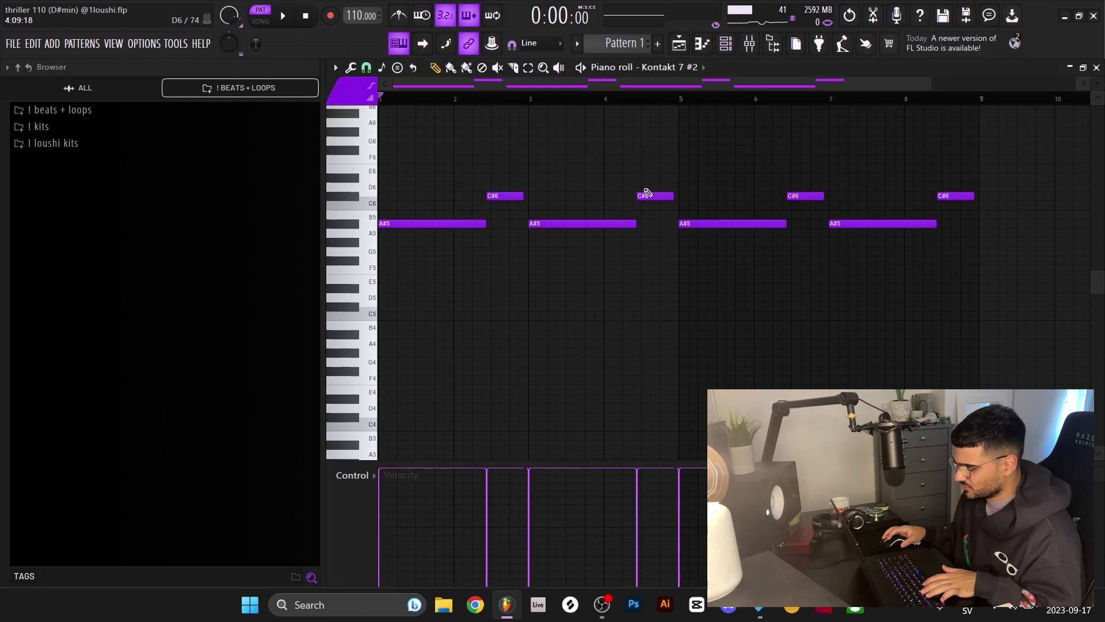
Paste the copied C6 and D#6 melody notes, lower them two semitones to compare with the existing notes, and delete them.
key("ctrl+v")
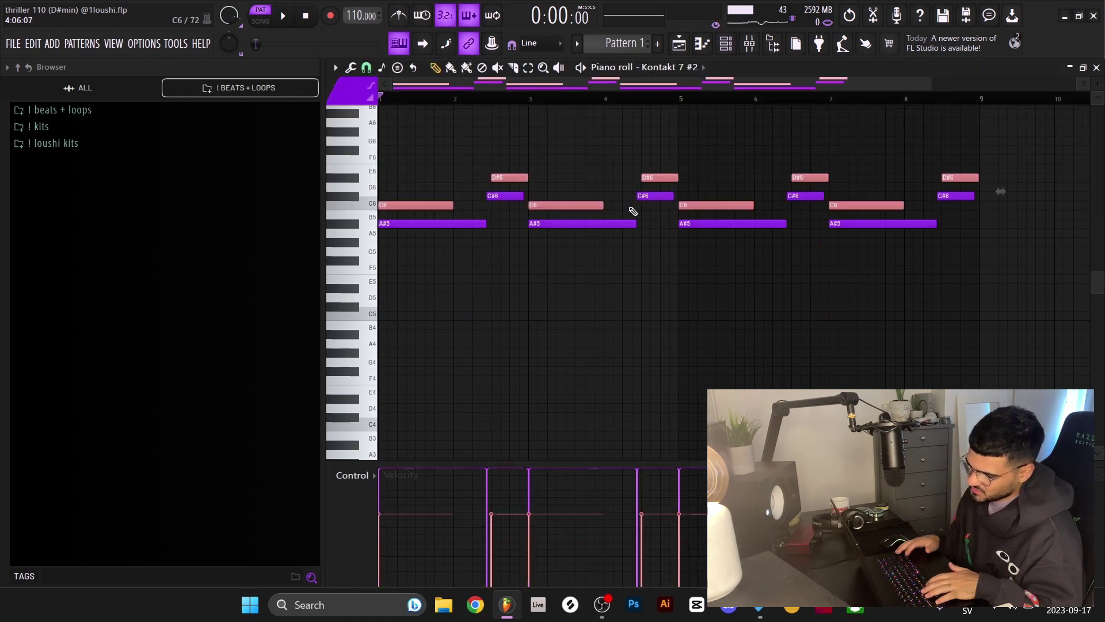
key("shift+Down")
key("shift+Down")
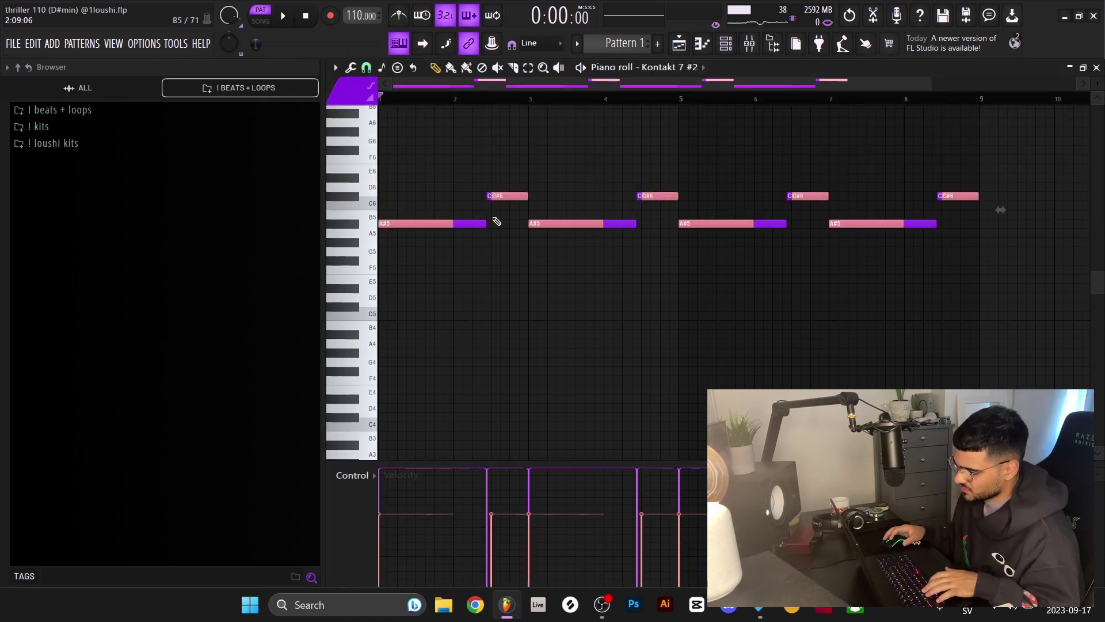
key("Delete")
Select the four C#6 notes in the Kontakt 7 #2 piano roll and play back the texture pattern.
left_click_drag(973, 214, 490, 182)
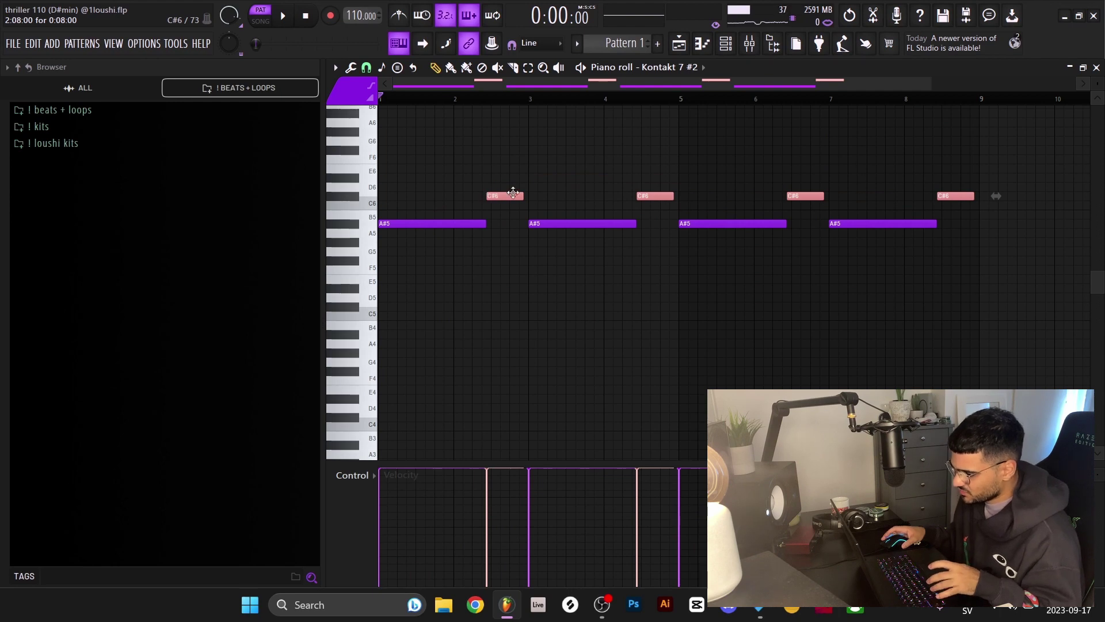
scroll(492, 196, "up", 3)
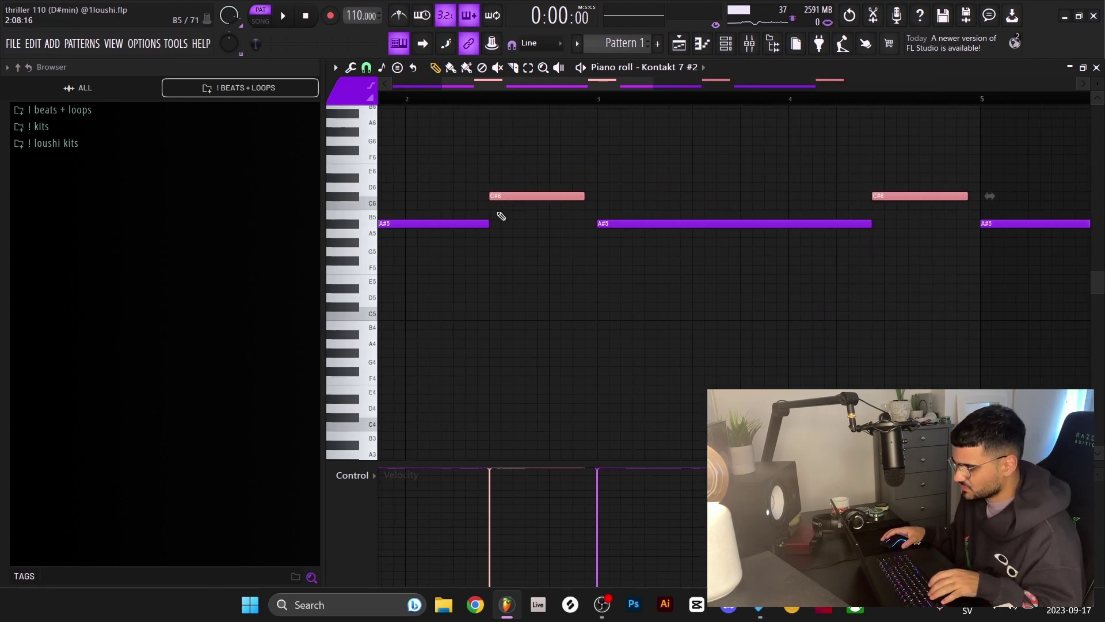
key("space")
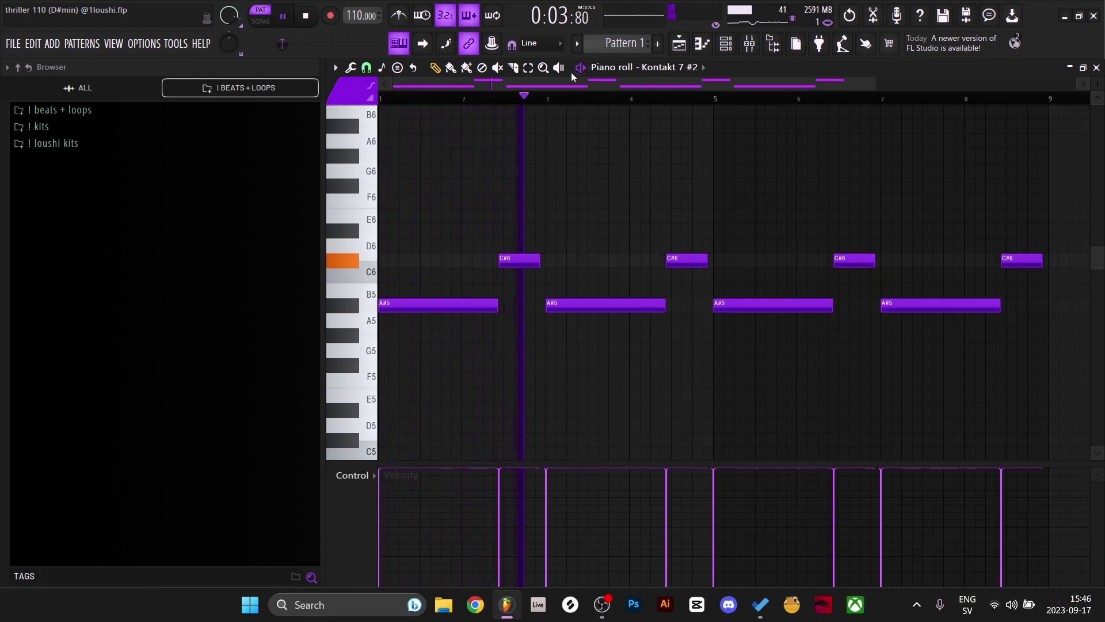
Stop the texture pattern, check the effect slots of mixer Insert 4, and return to the playlist to play the arrangement.
key("space")
left_click(748, 44)
left_click(748, 44)
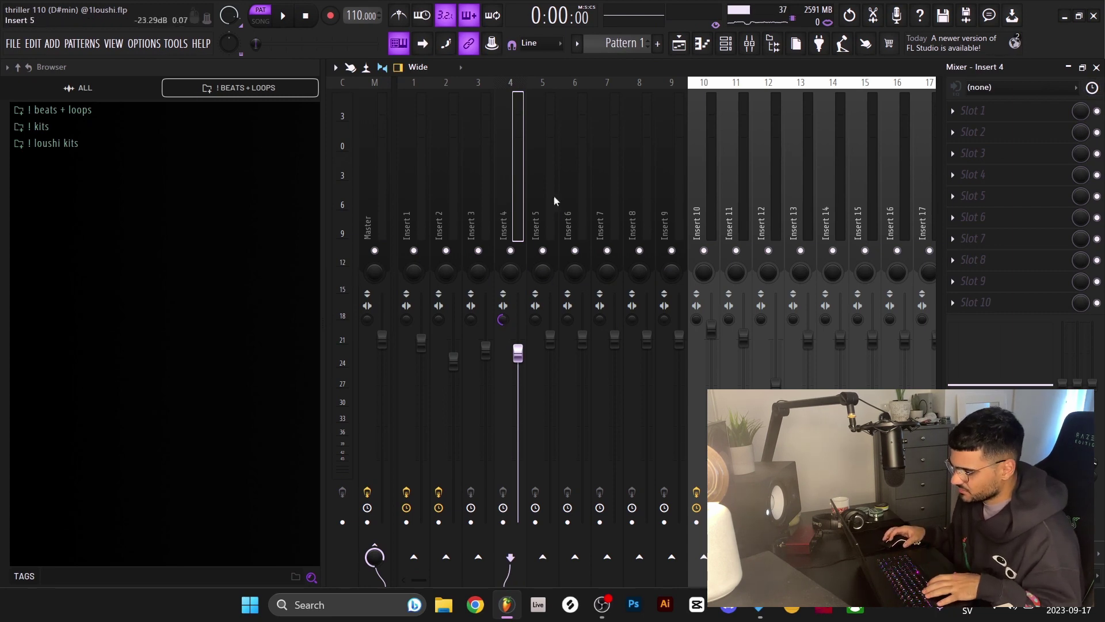
key("F5")
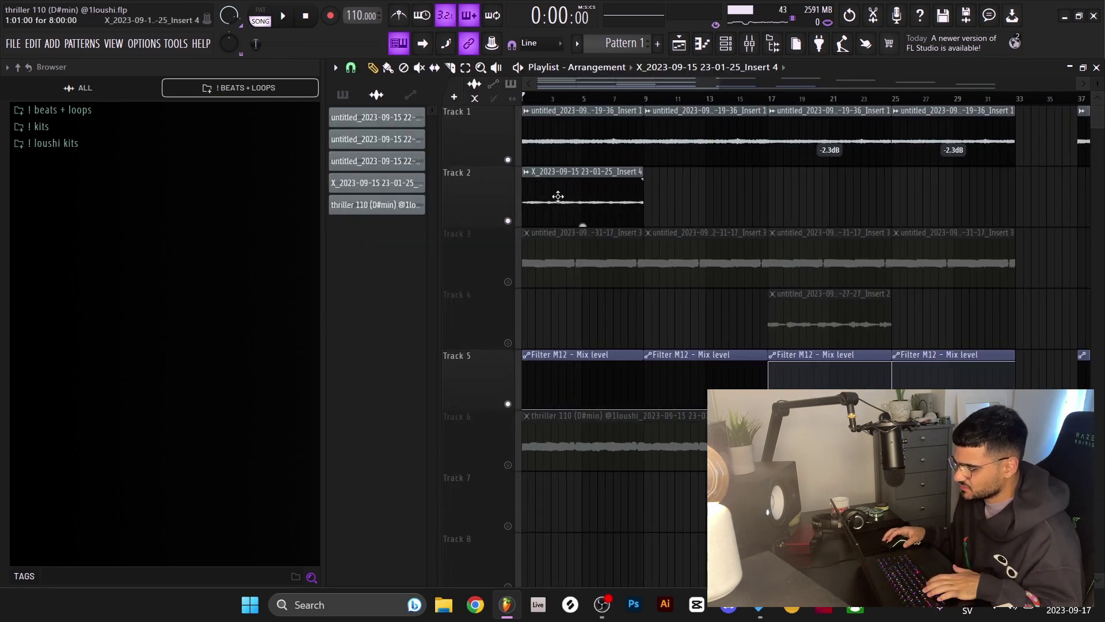
key("space")
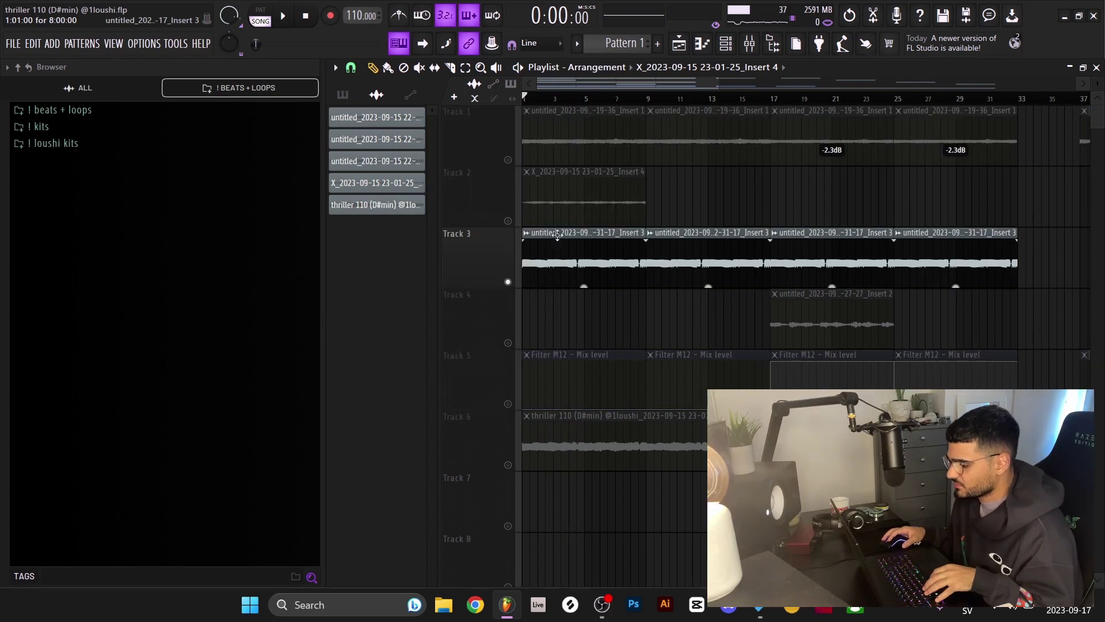
Open the obtuse - bass channel behind the Track 3 clips and examine its D#4, A#4 and D#5 notes in the piano roll.
double_click(580, 265)
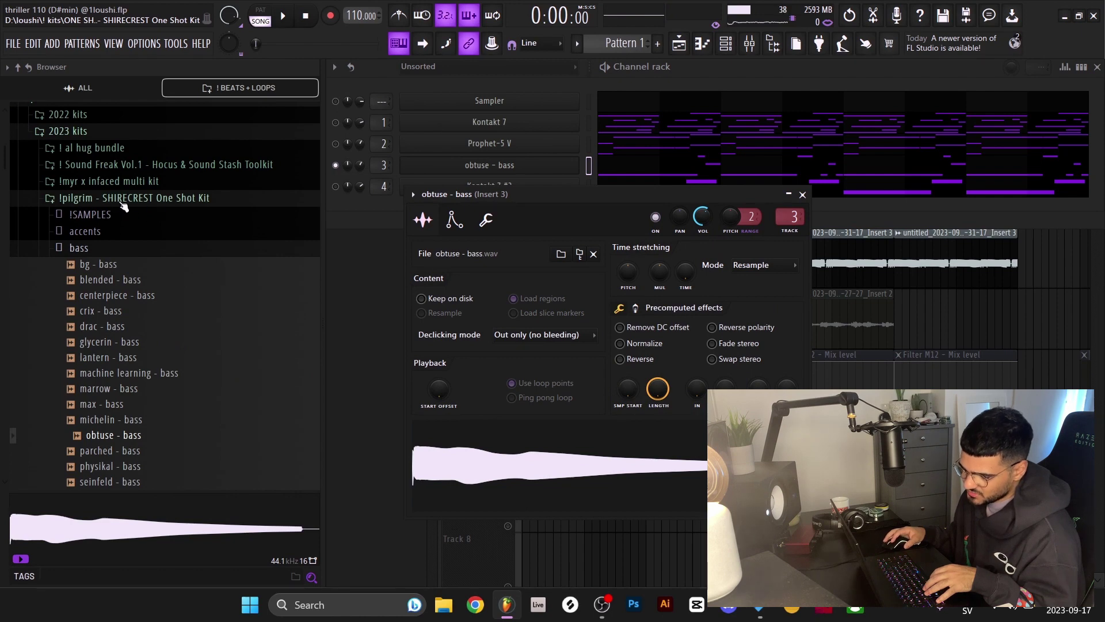
key("F7")
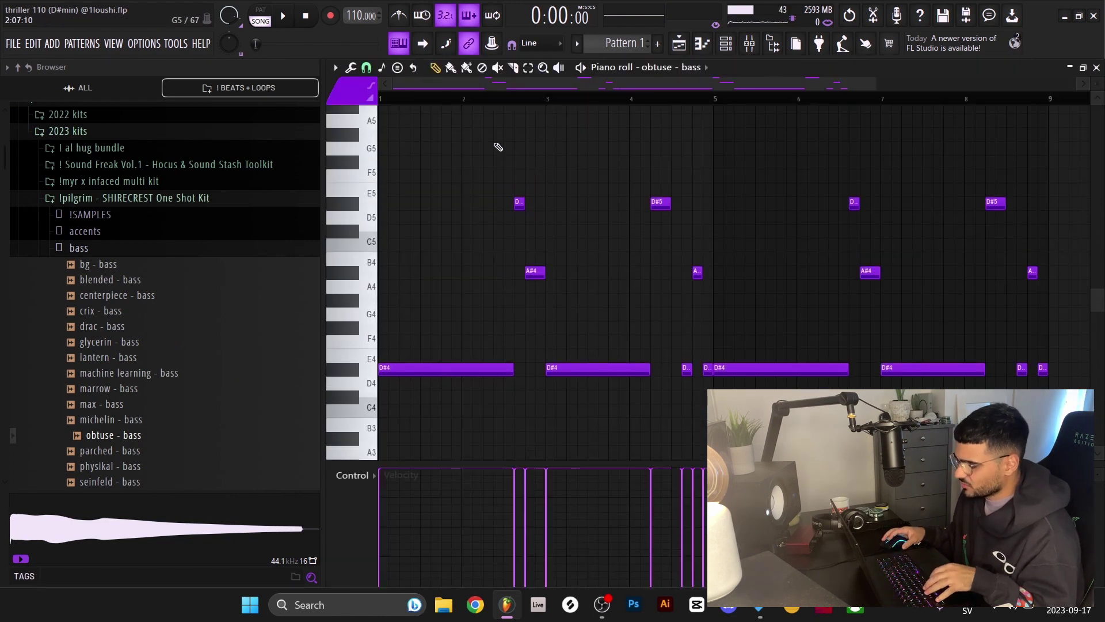
left_click_drag(712, 378, 646, 180)
left_click_drag(585, 309, 486, 171)
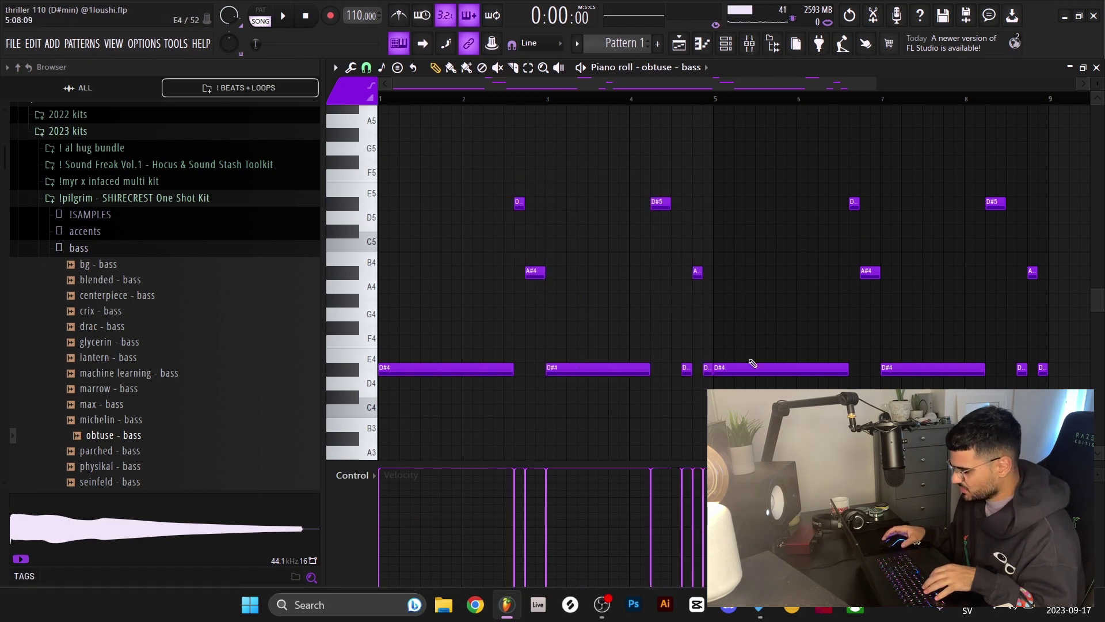
left_click_drag(588, 411, 375, 365)
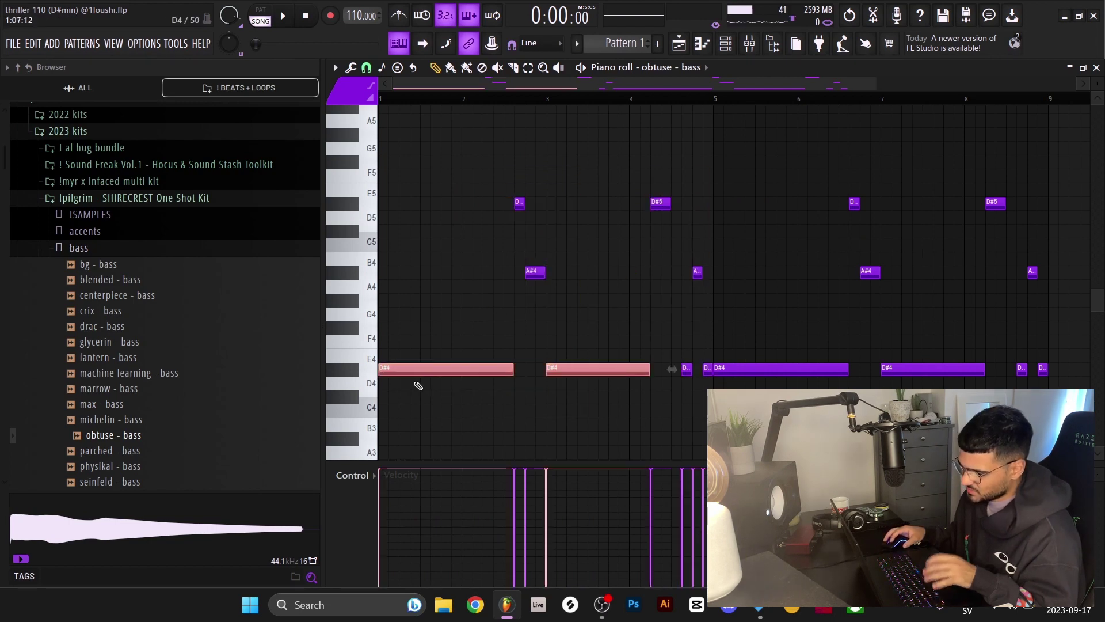
key("ctrl+d")
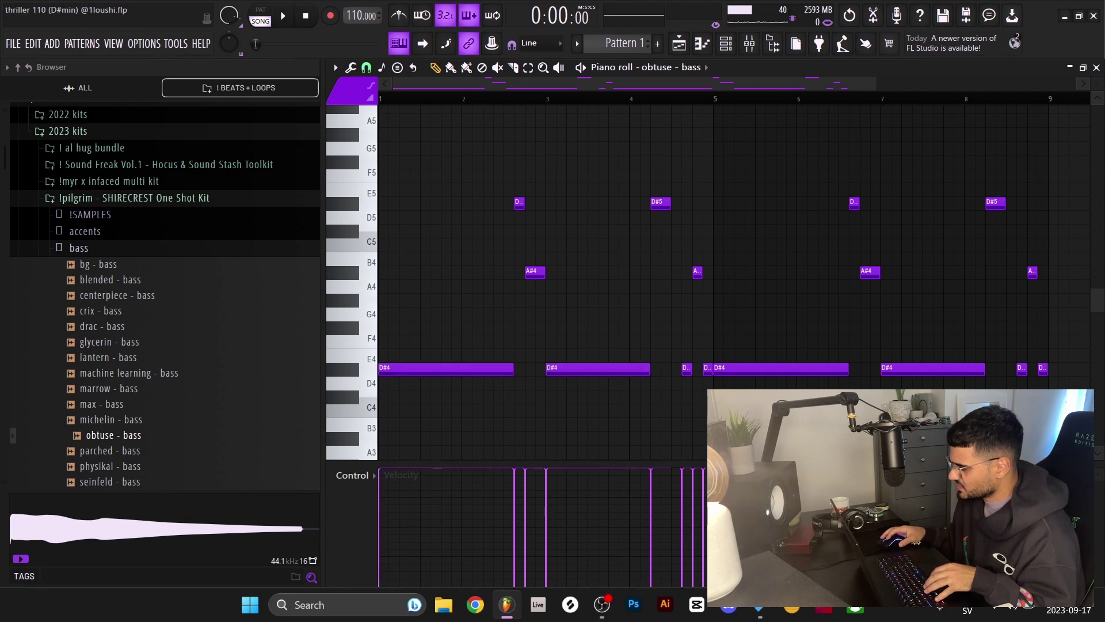
Unmute playlist Tracks 1 and 2 alongside Track 3 and play them back with the obtuse - bass piano roll open.
left_click(1096, 68)
left_click(507, 160)
left_click(507, 220)
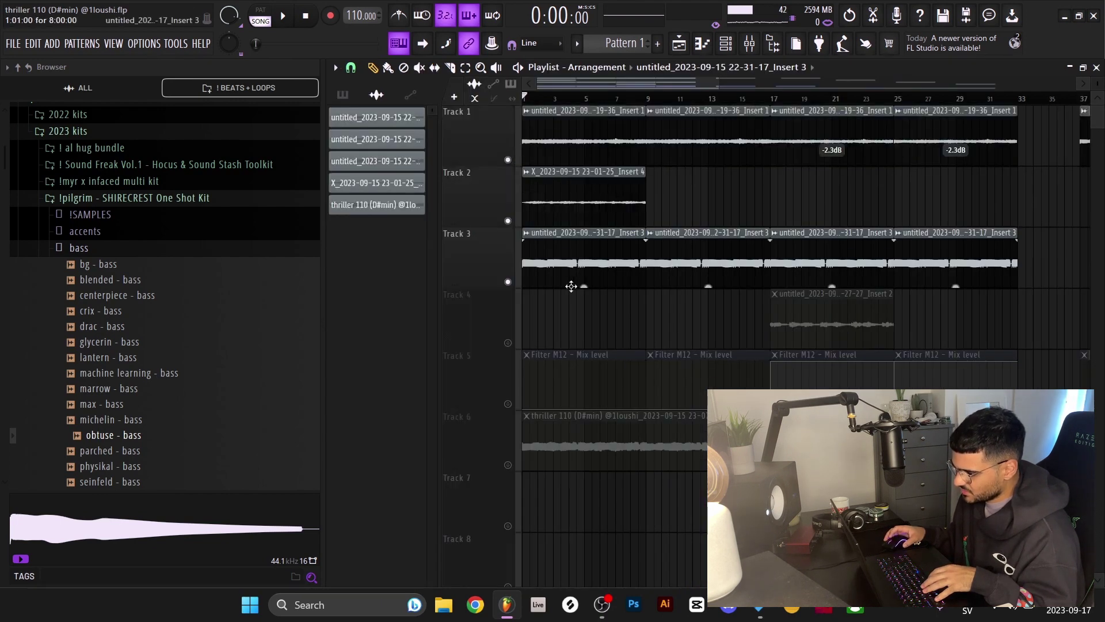
key("F7")
key("space")
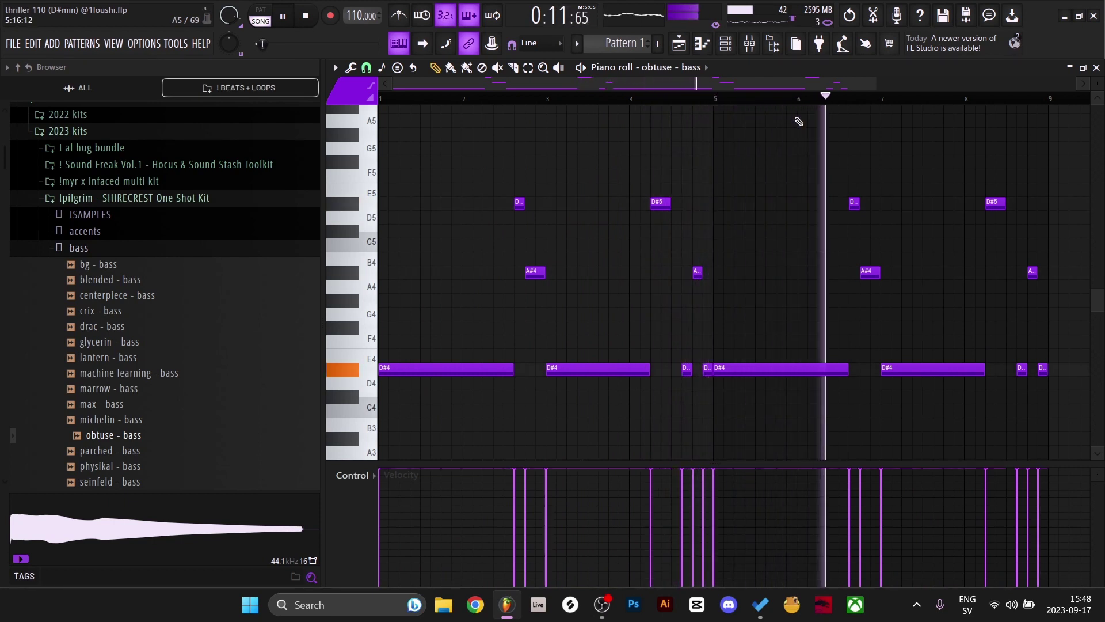
key("space")
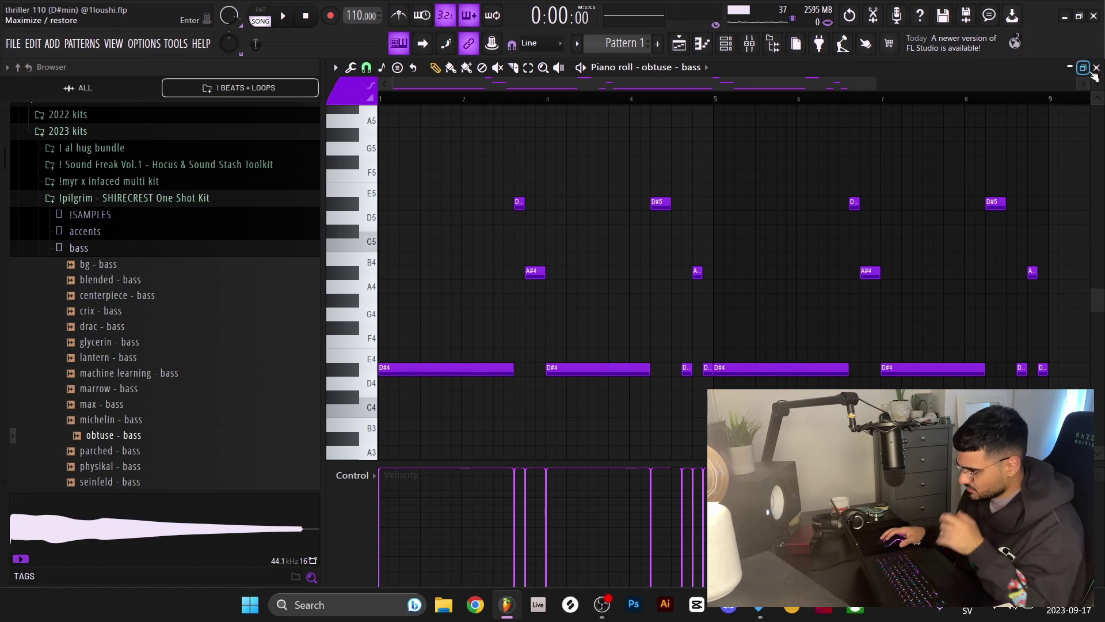
Select the playlist clips between bars 9 and 17 and play the arrangement from bar 9 with Track 6 muted.
left_click(1094, 71)
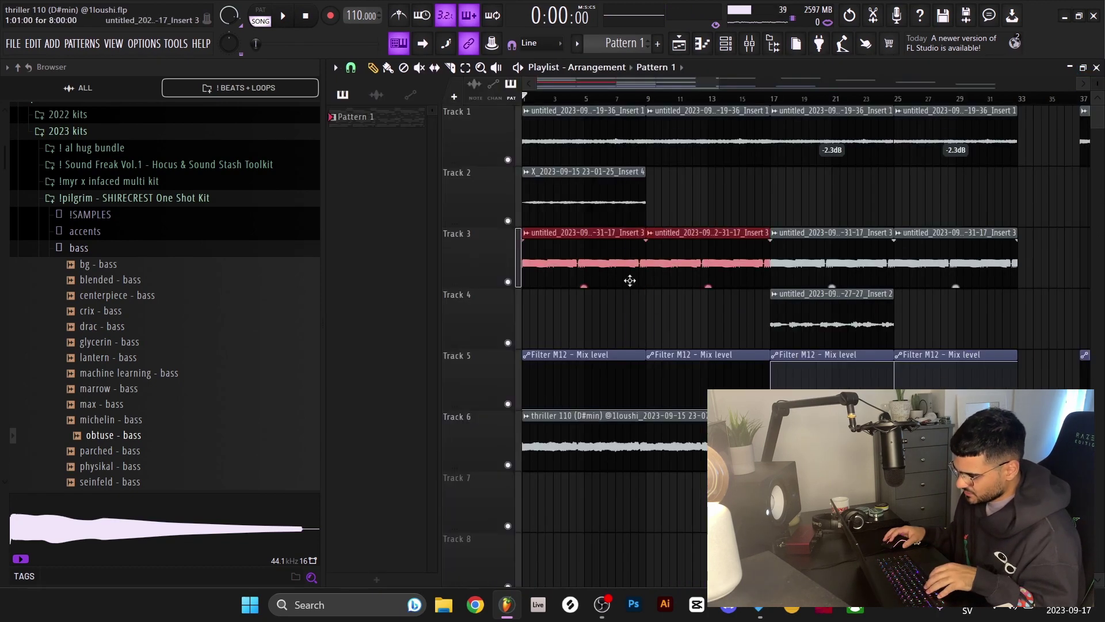
left_click_drag(628, 293, 475, 113)
left_click_drag(659, 115, 698, 248)
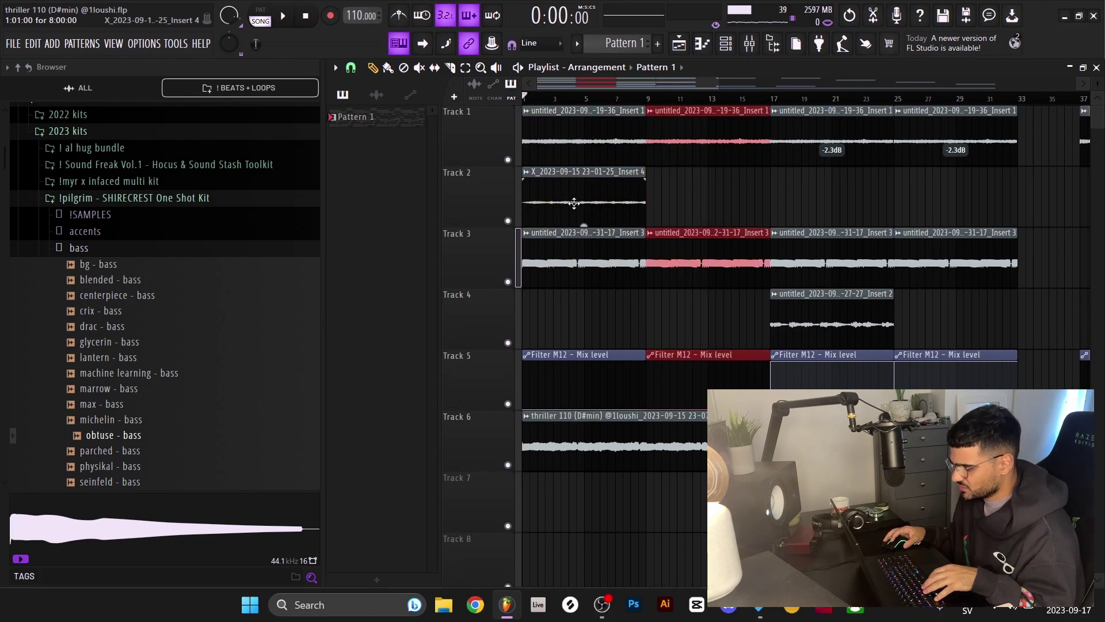
left_click(647, 97)
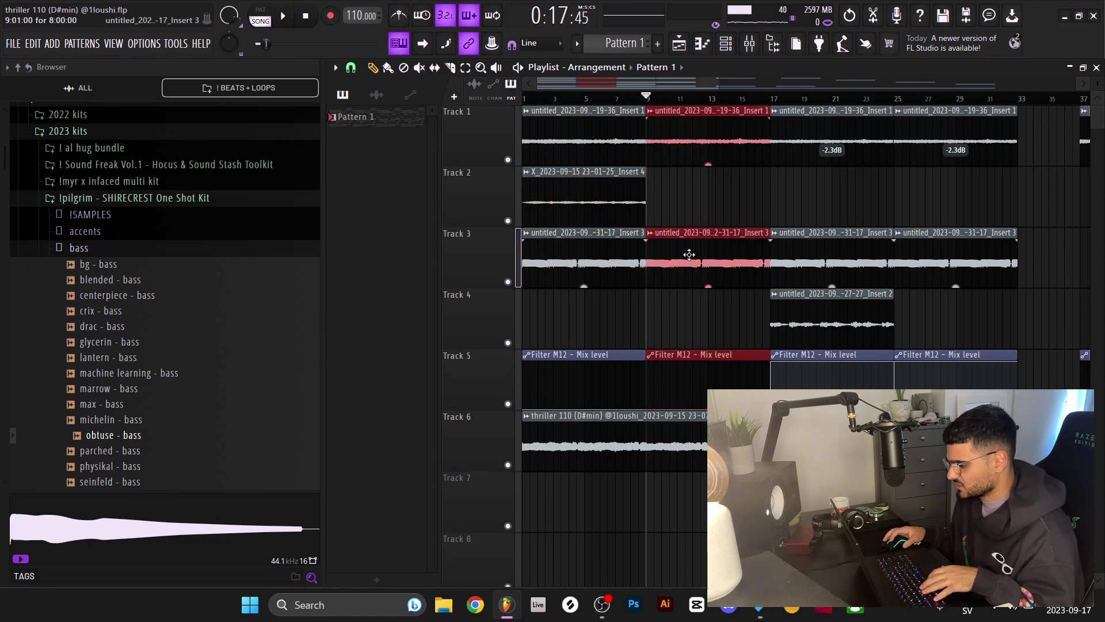
key("space")
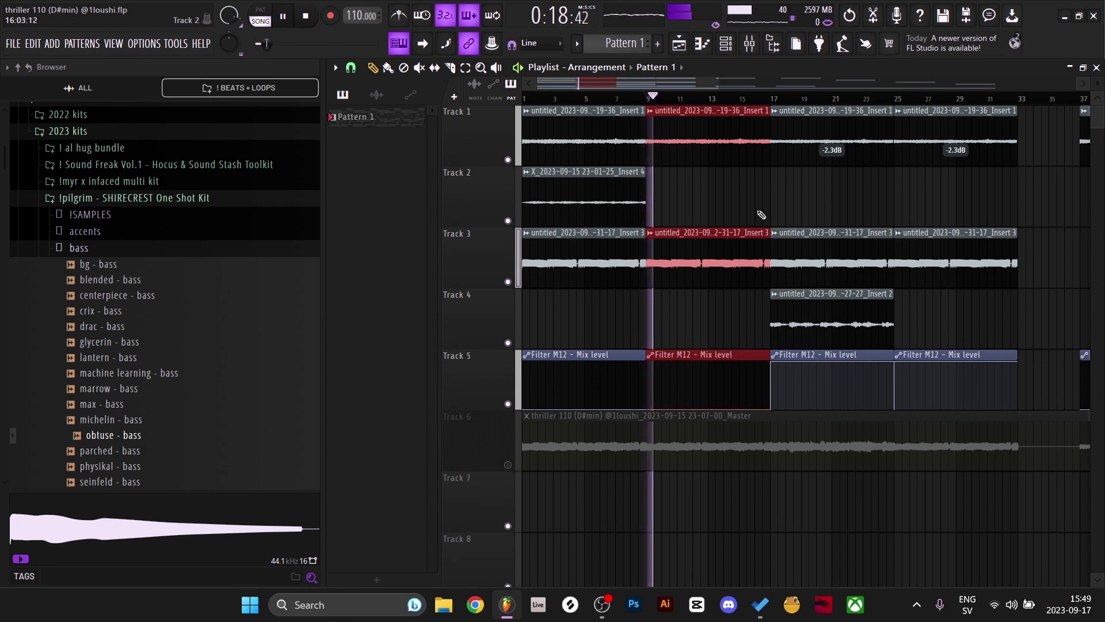
scroll(763, 103, "down", 3)
left_click(896, 234)
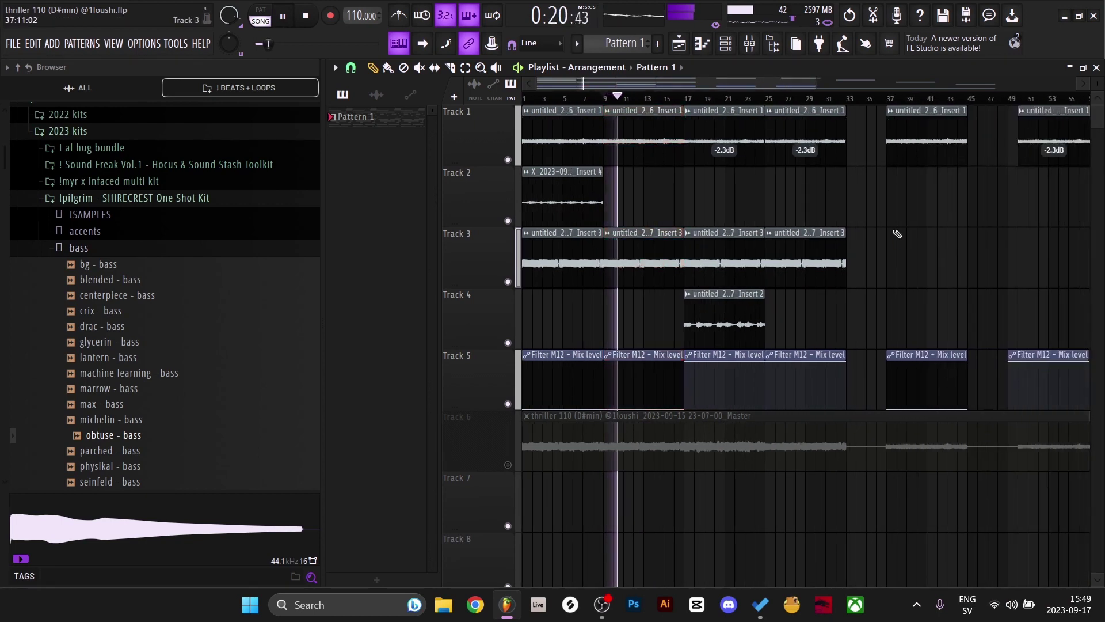
key("space")
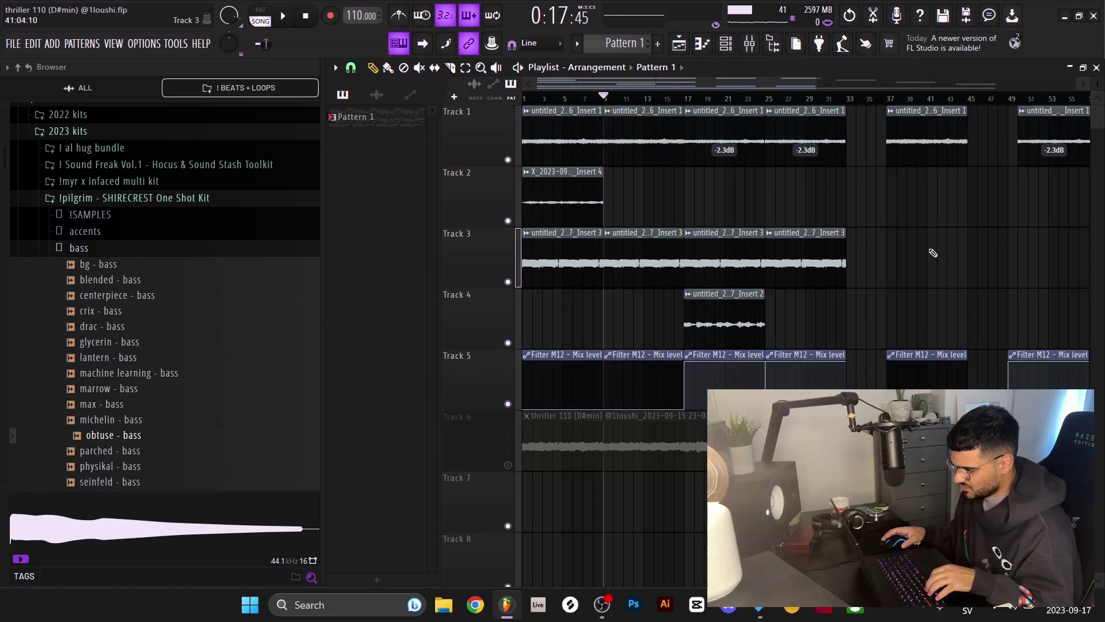
Open the Insert 1 audio clip on Track 1, preview it from bar 17, and route it to mixer Insert 10.
left_click(687, 100)
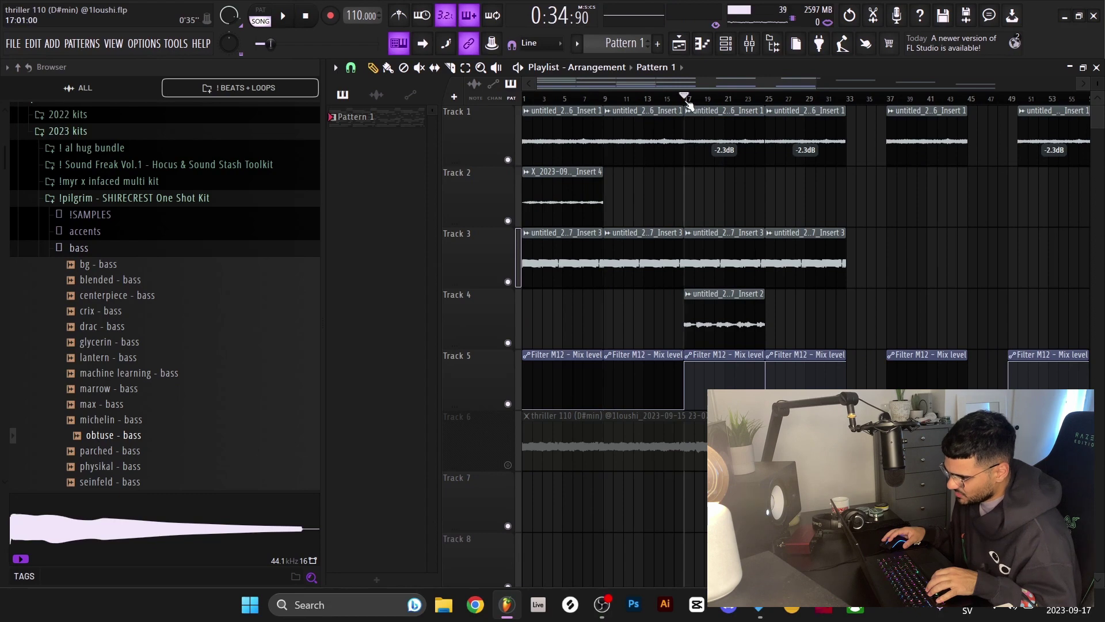
double_click(541, 145)
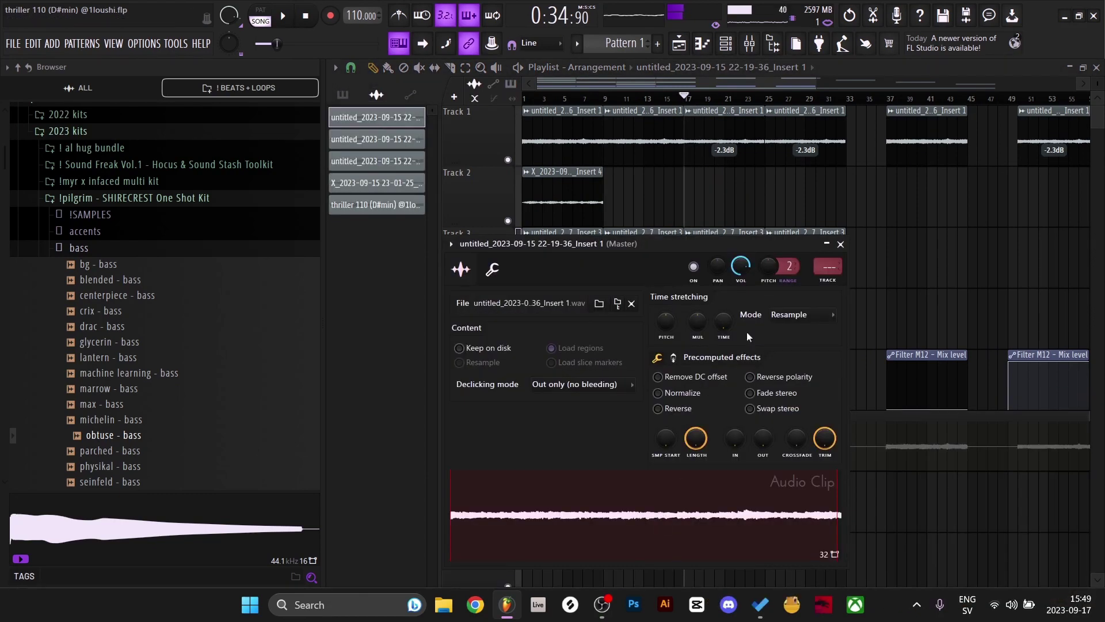
key("space")
key("space")
left_click_drag(828, 267, 827, 230)
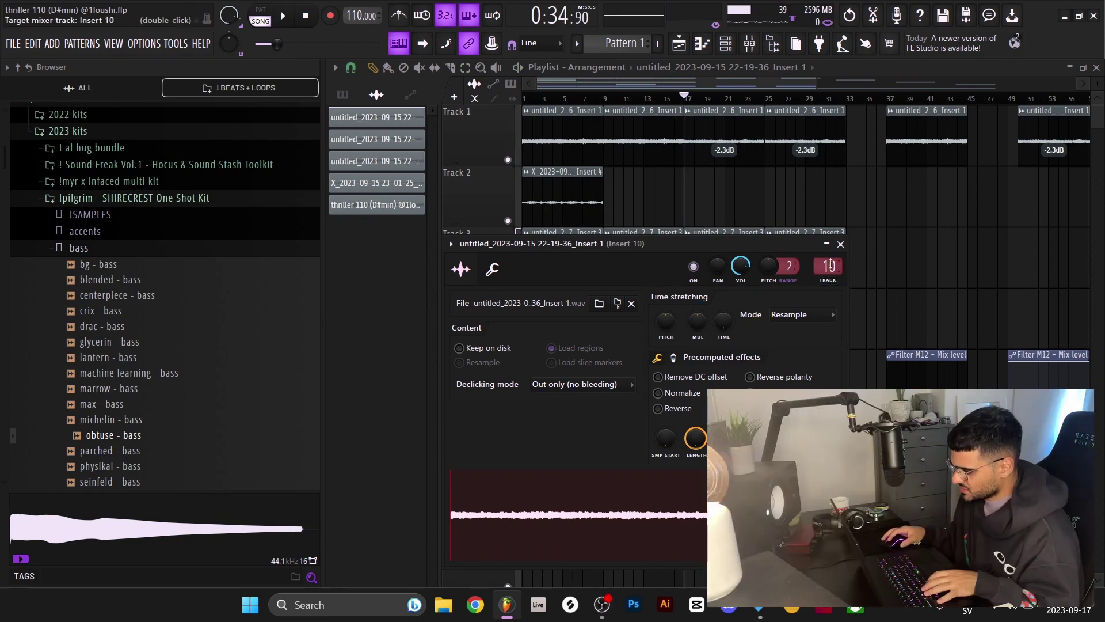
Open the Filter M12 effect on mixer Insert 10 to examine its Vintage Sampler preset, and close the mixer.
left_click(748, 43)
left_click(999, 114)
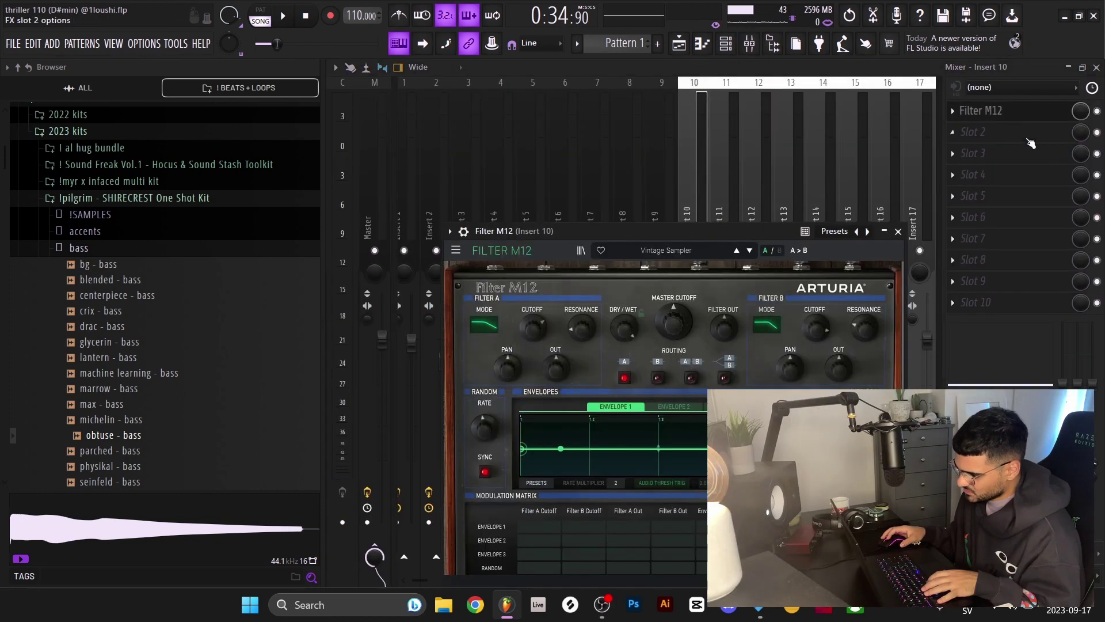
left_click_drag(665, 226, 627, 127)
left_click(1096, 68)
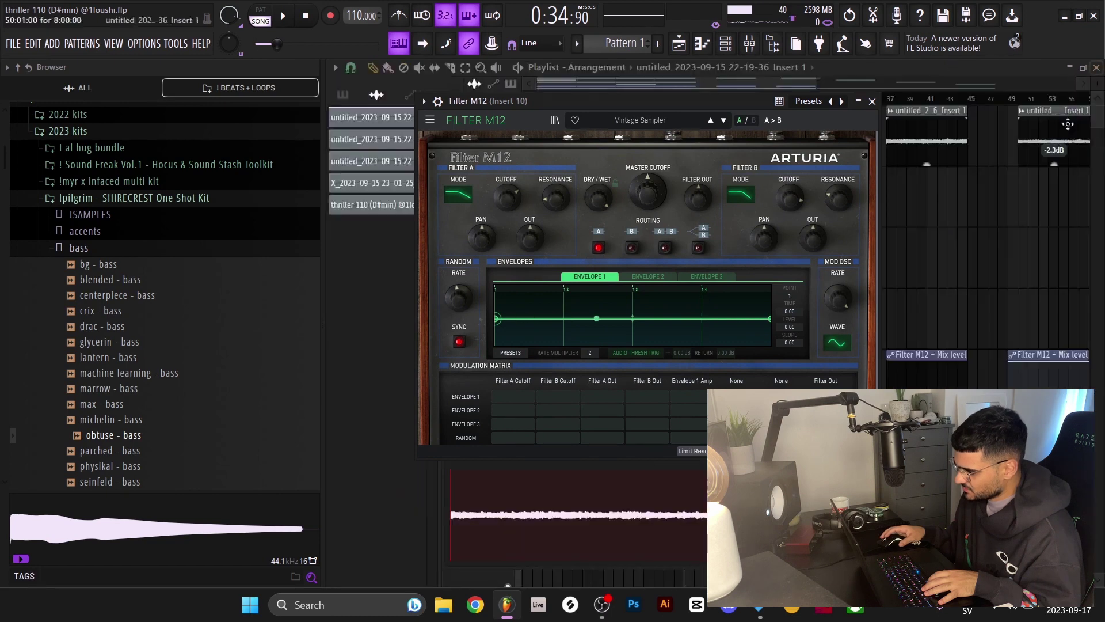
Play Track 1 from bar 17 together with only the Filter M12 mix level automation on Track 5.
right_click(1046, 178)
key("space")
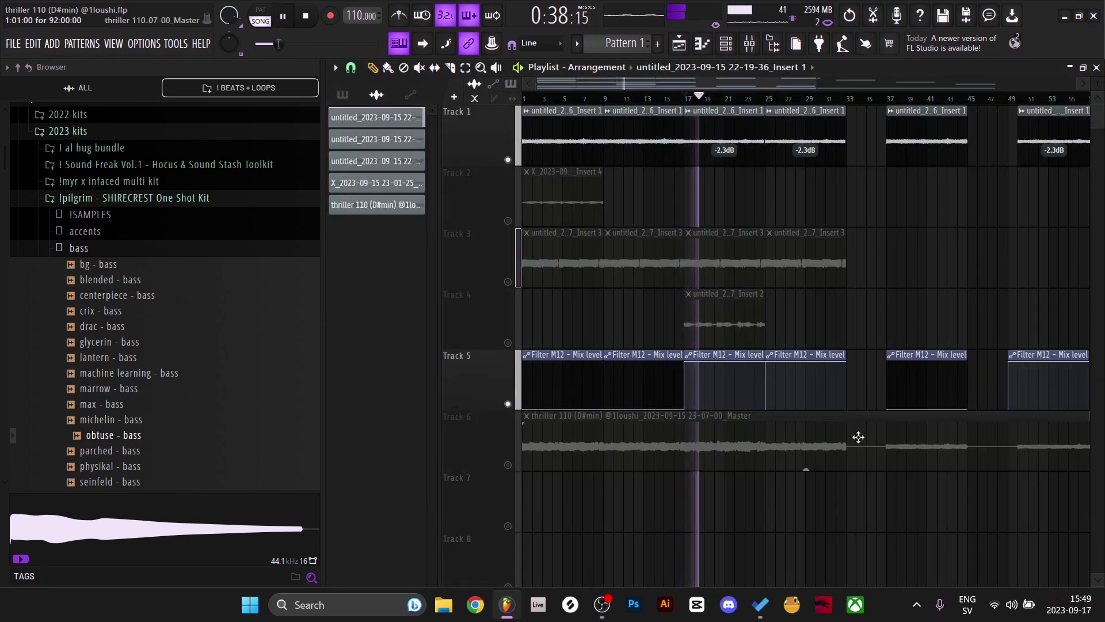
key("space")
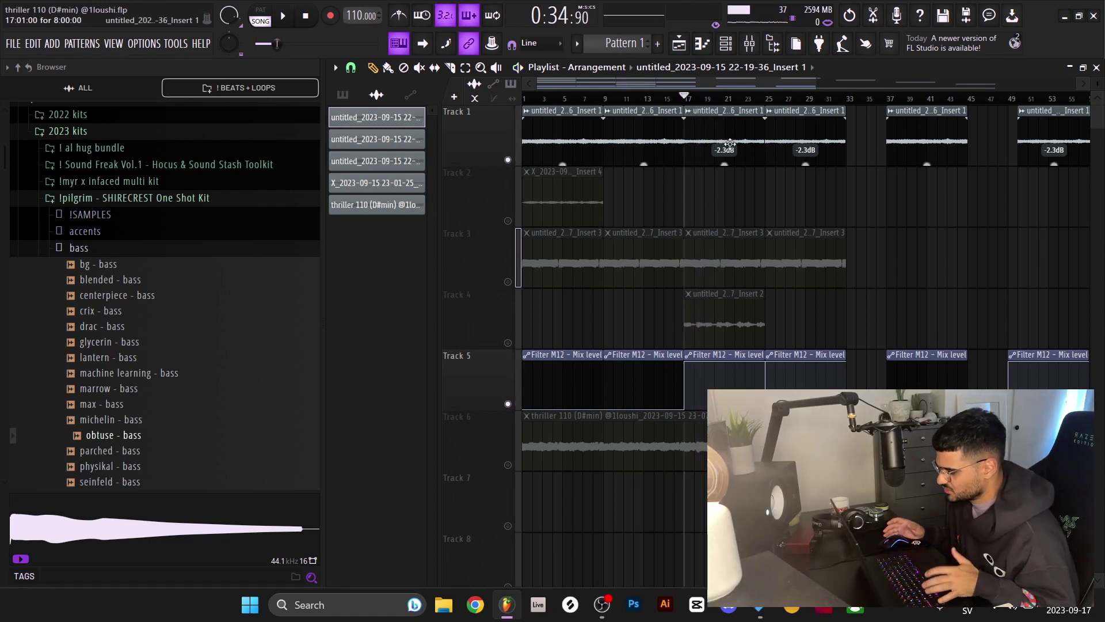
Solo playlist Track 4 and open the Insert 2 clip's source instrument, Prophet-5 V with the Vecna preset.
key("3")
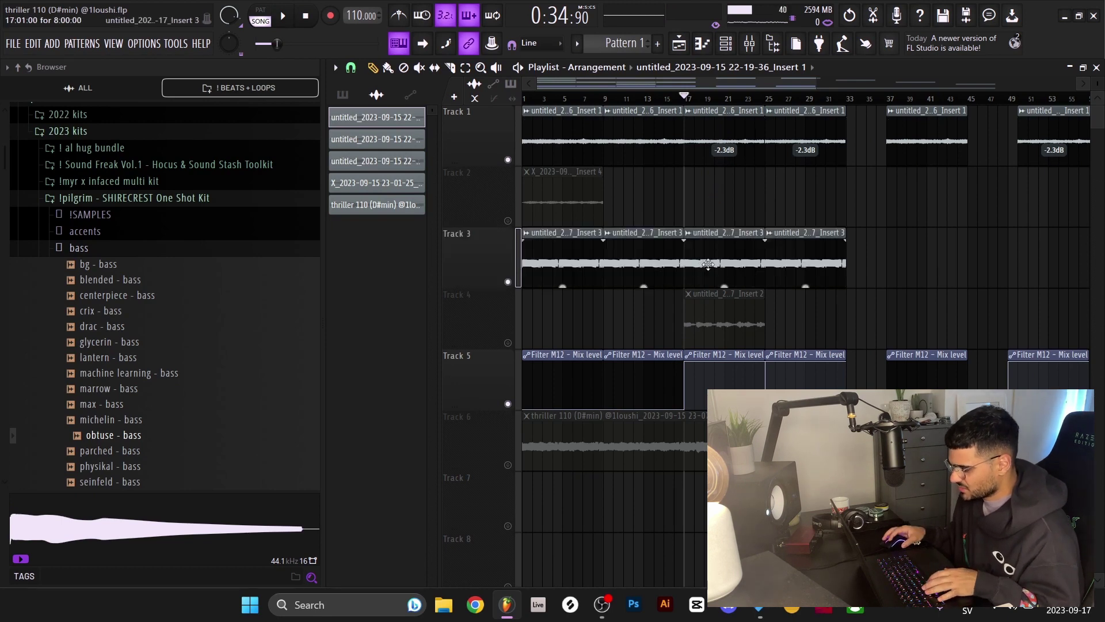
right_click(507, 342)
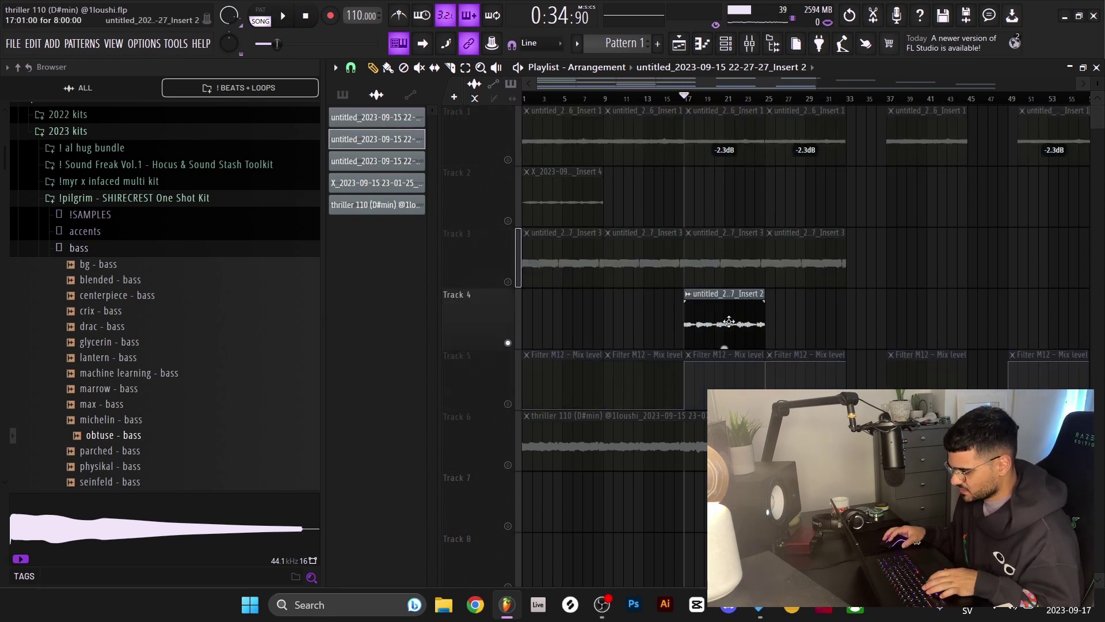
double_click(730, 321)
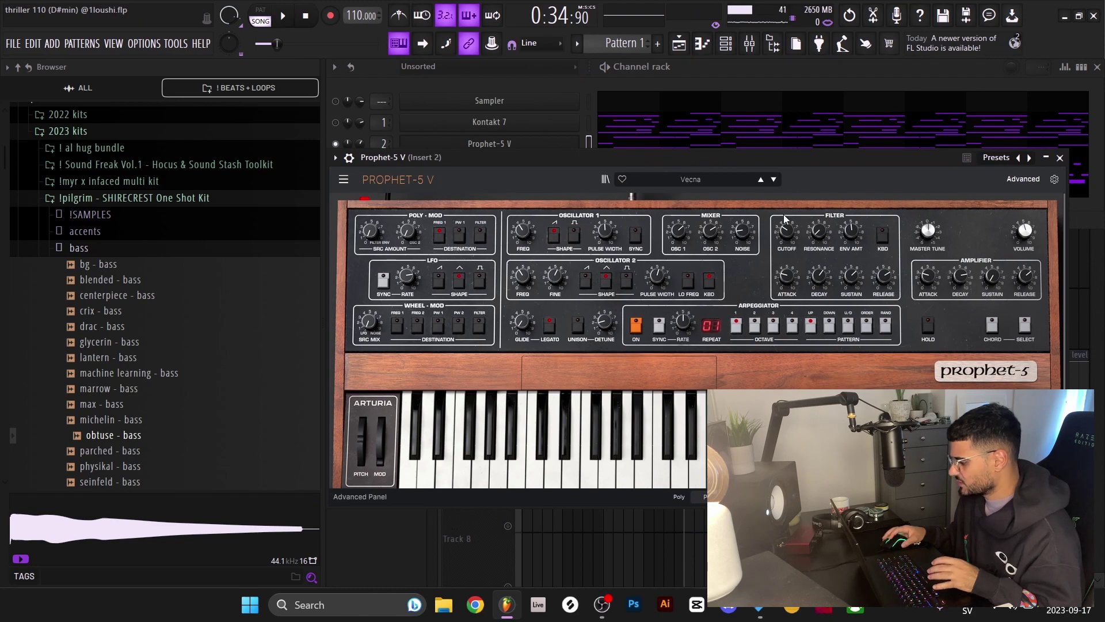
Open the Prophet-5 V piano roll and play back its layered D#, A# and C# arpeggio notes.
left_click_drag(610, 154, 617, 192)
left_click(613, 150)
key("space")
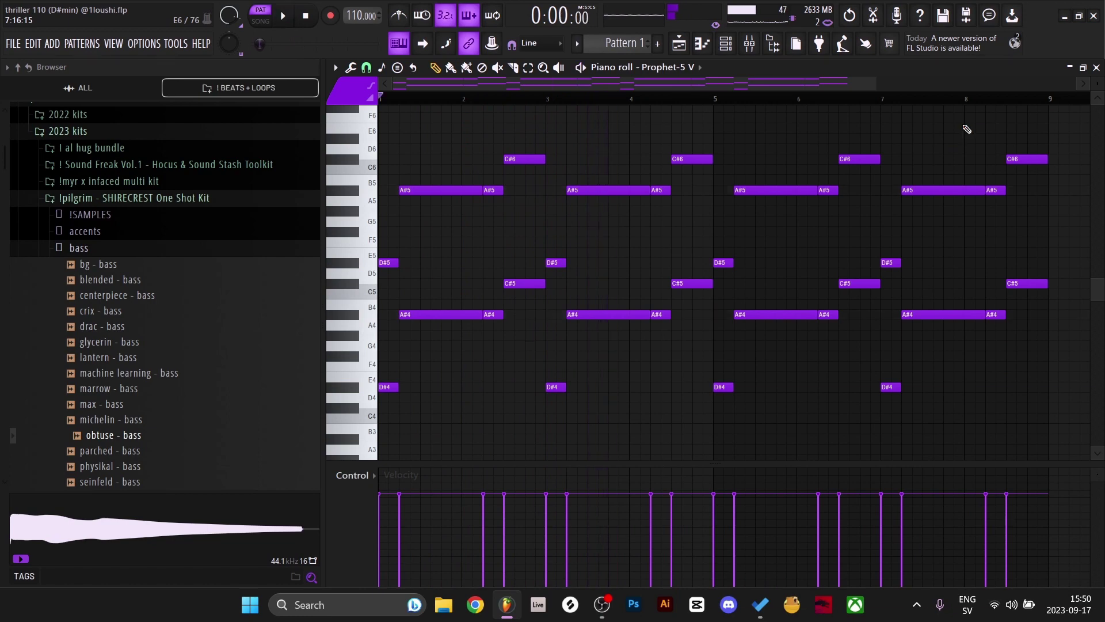
key("space")
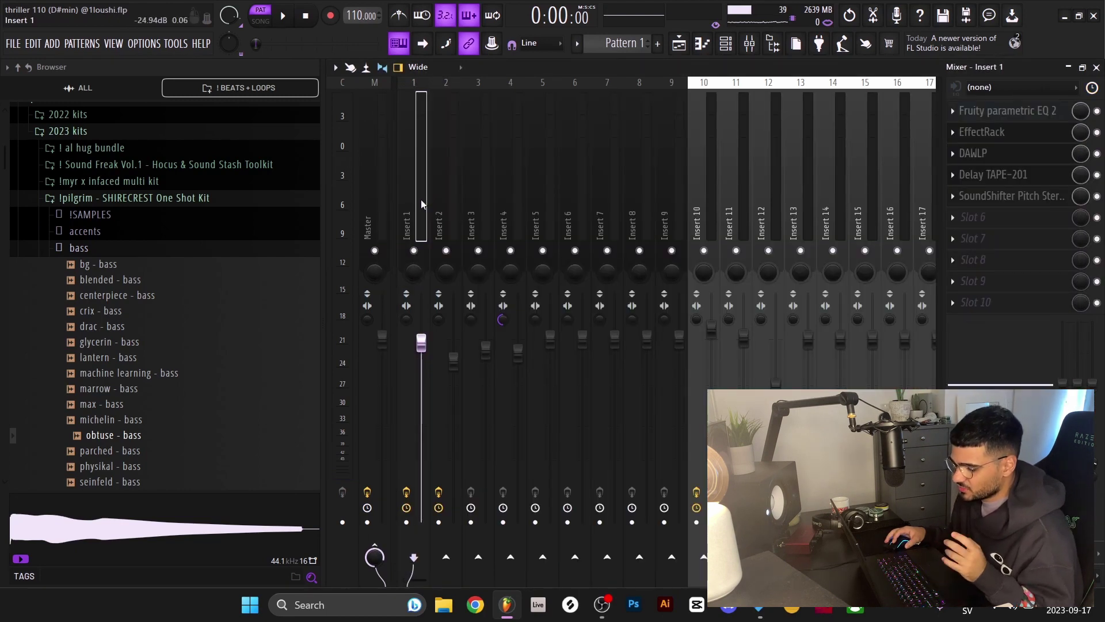
Examine the EffectRack and DAWLP effects on mixer Insert 2.
left_click(443, 196)
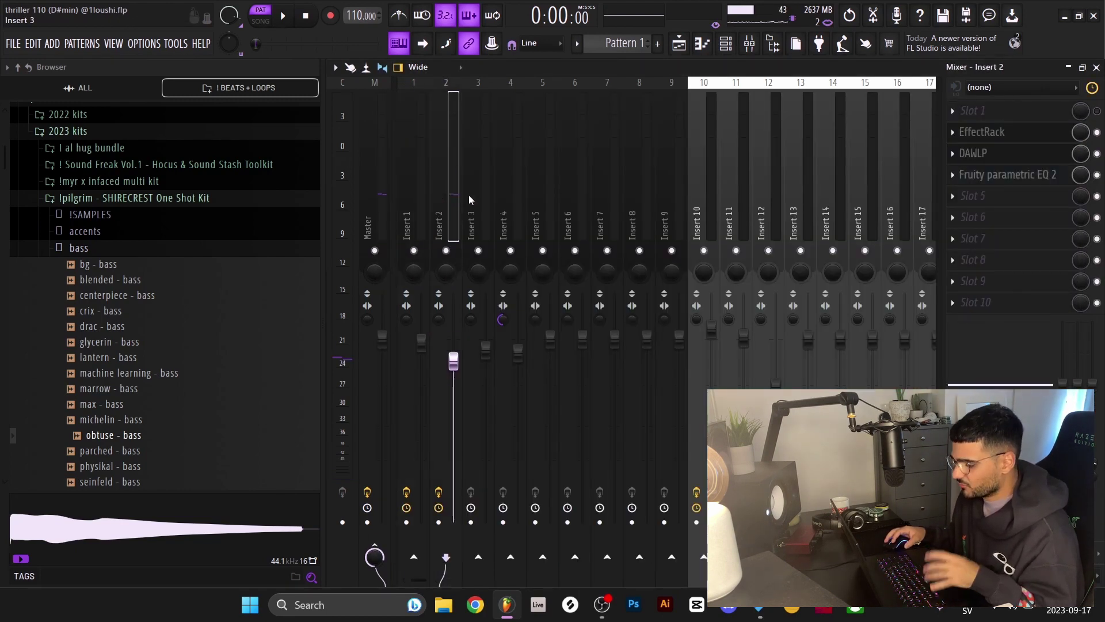
left_click(1062, 138)
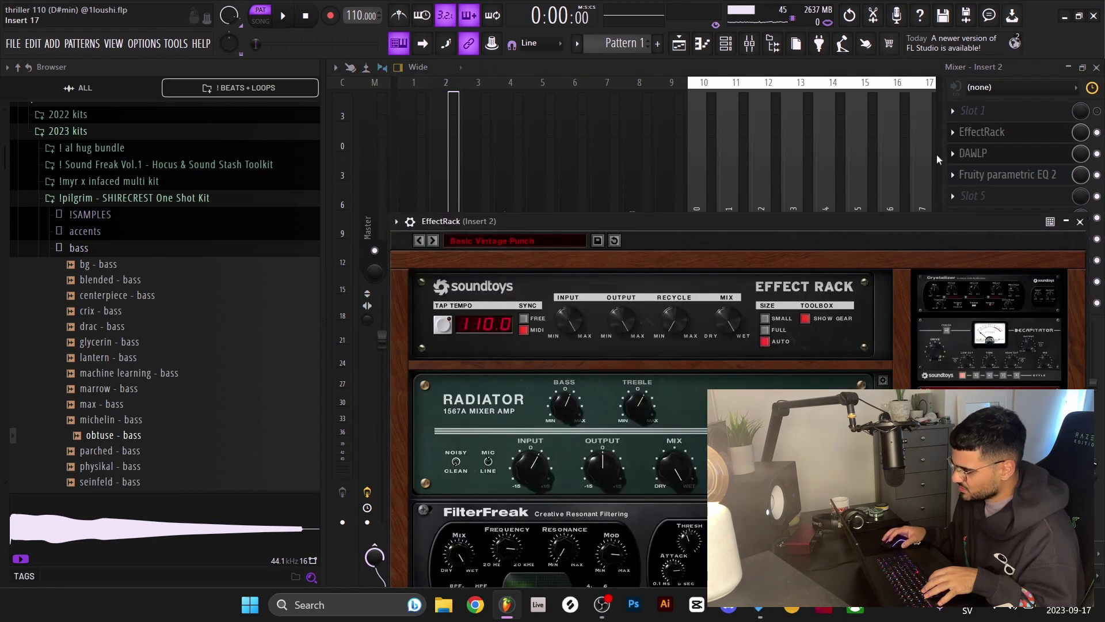
left_click(957, 152)
Open Fruity parametric EQ 2 on Insert 2 and lower the band 7 low-pass cutoff slightly during pattern playback.
left_click(967, 175)
left_click_drag(595, 122, 586, 122)
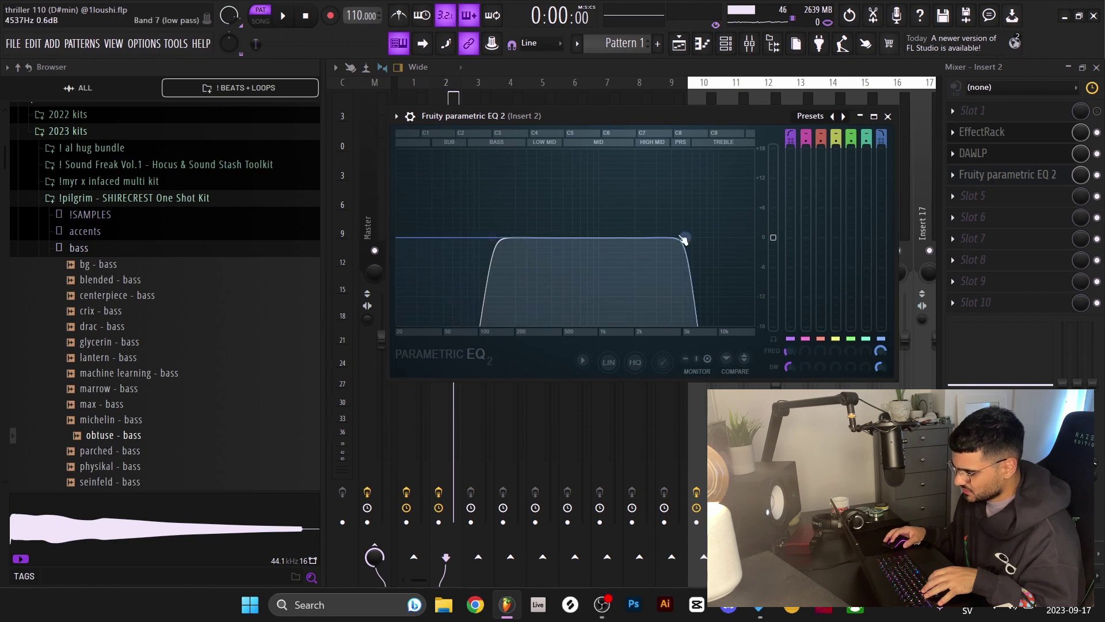
key("space")
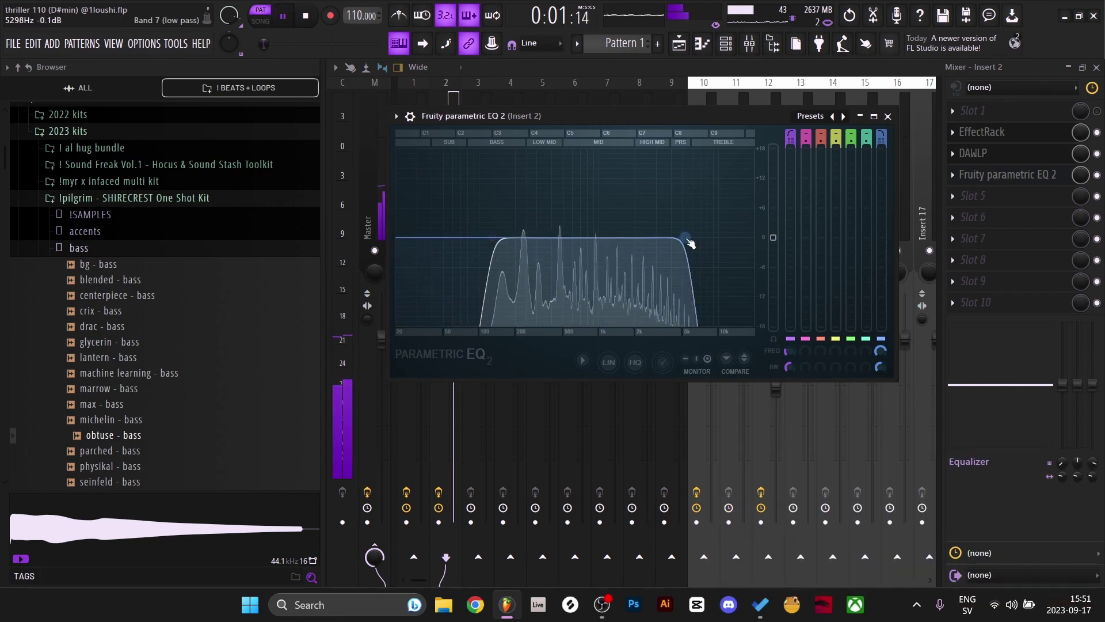
mouse_move(687, 240)
left_mouse_down()
mouse_move(743, 237)
mouse_move(677, 237)
left_mouse_up()
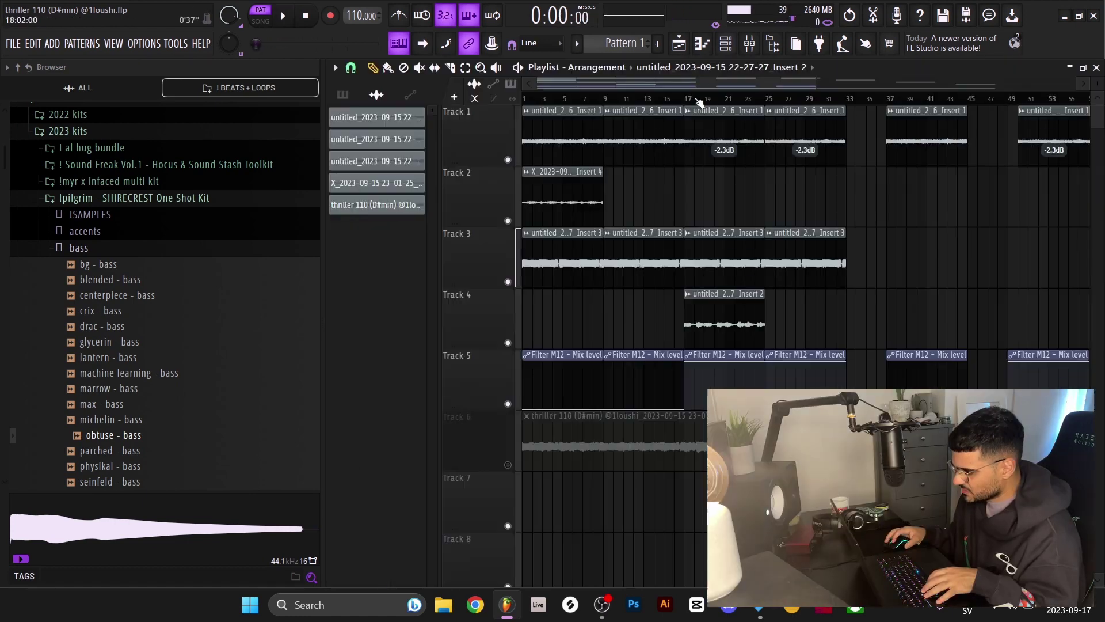
Play the playlist arrangement from bar 17 with Tracks 1 to 5 active.
left_click(699, 101)
key("space")
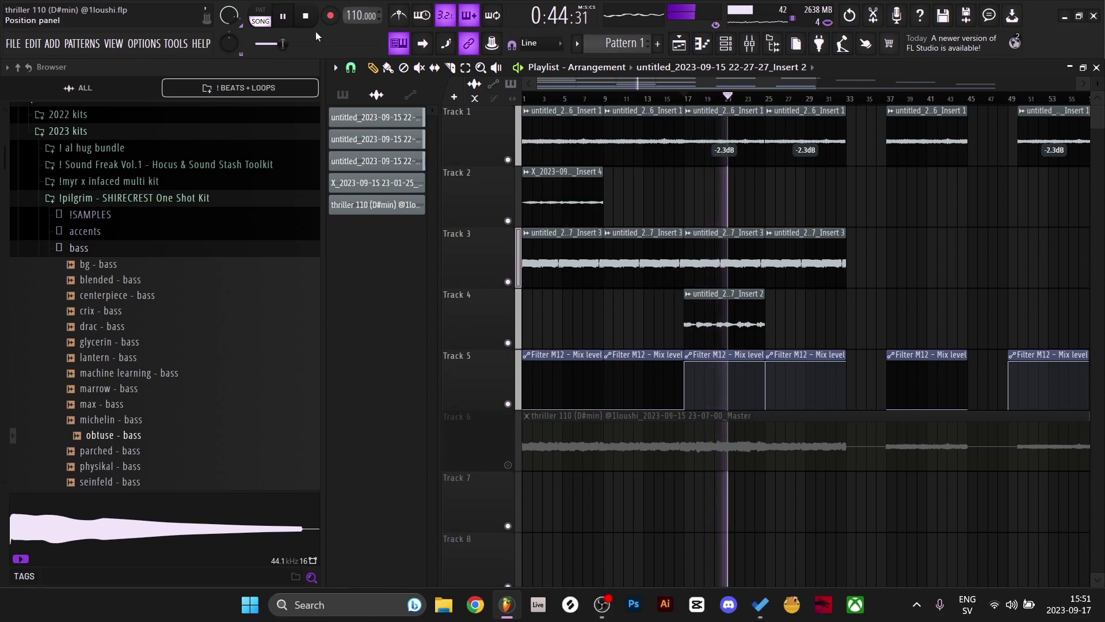
Play the playlist arrangement from bar 25 with Tracks 1 to 5 active.
key("space")
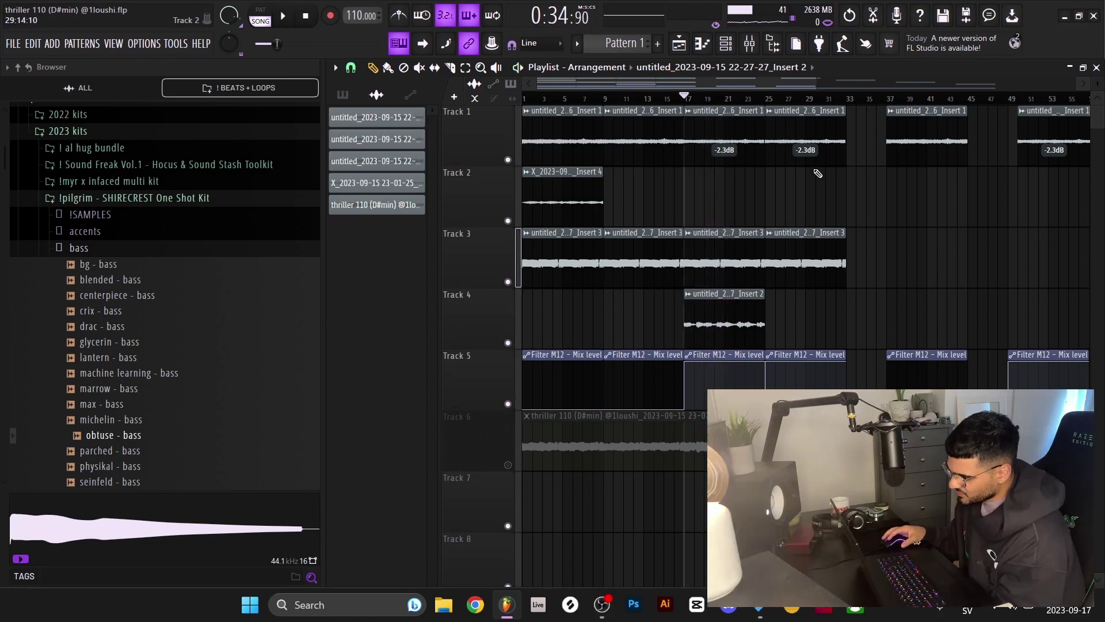
left_click(768, 98)
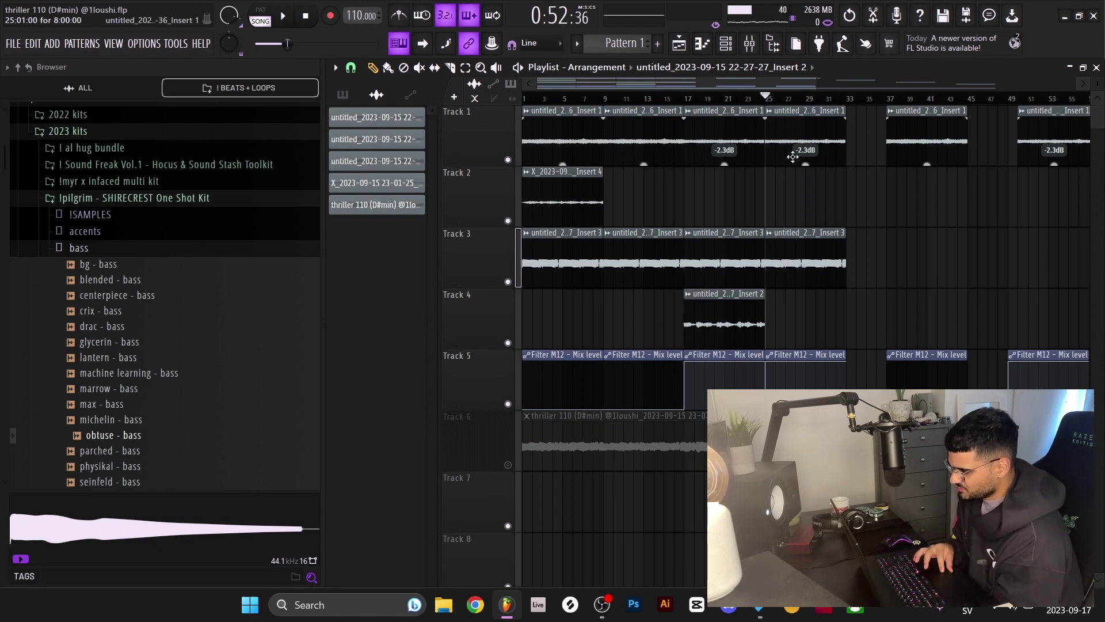
key("space")
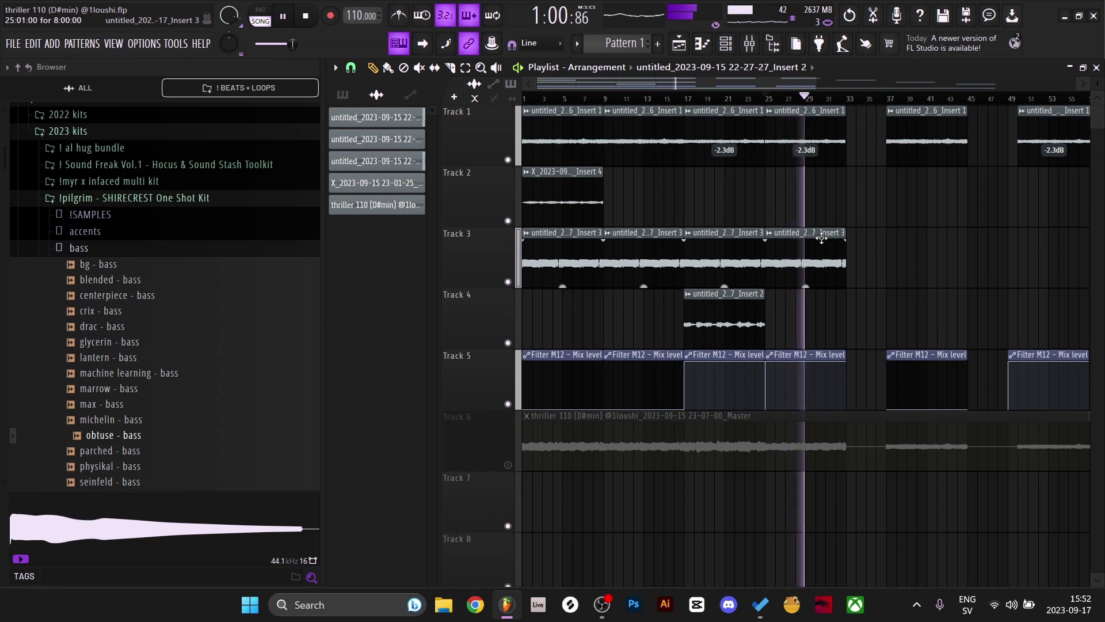
key("space")
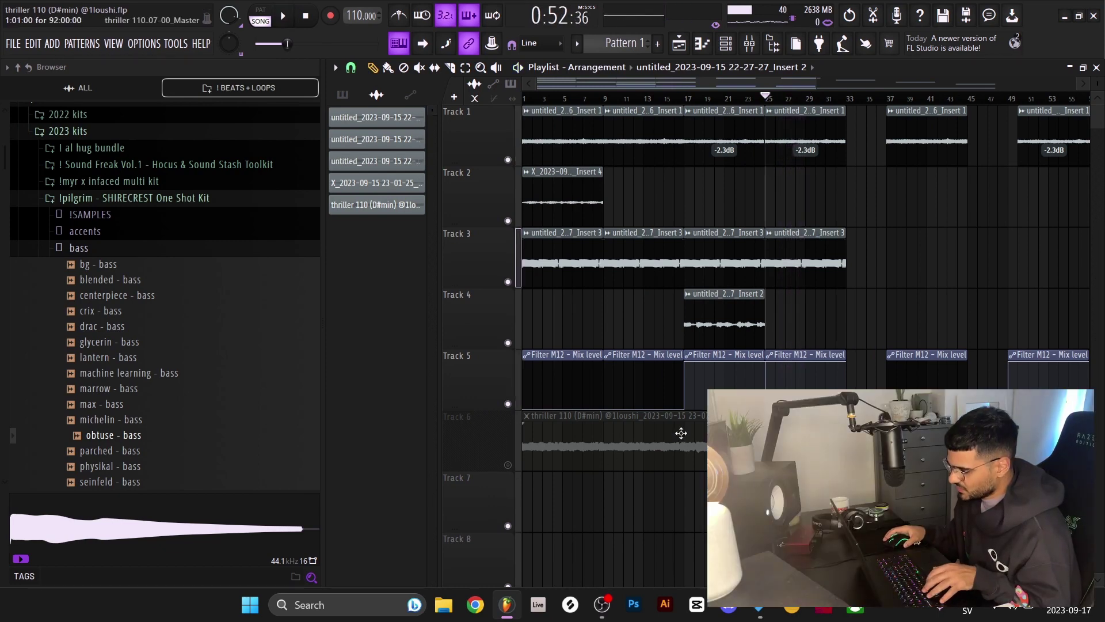
Solo Track 6, which holds the rendered master audio clip, and briefly check the clip's channel settings.
right_click(723, 317, "ctrl")
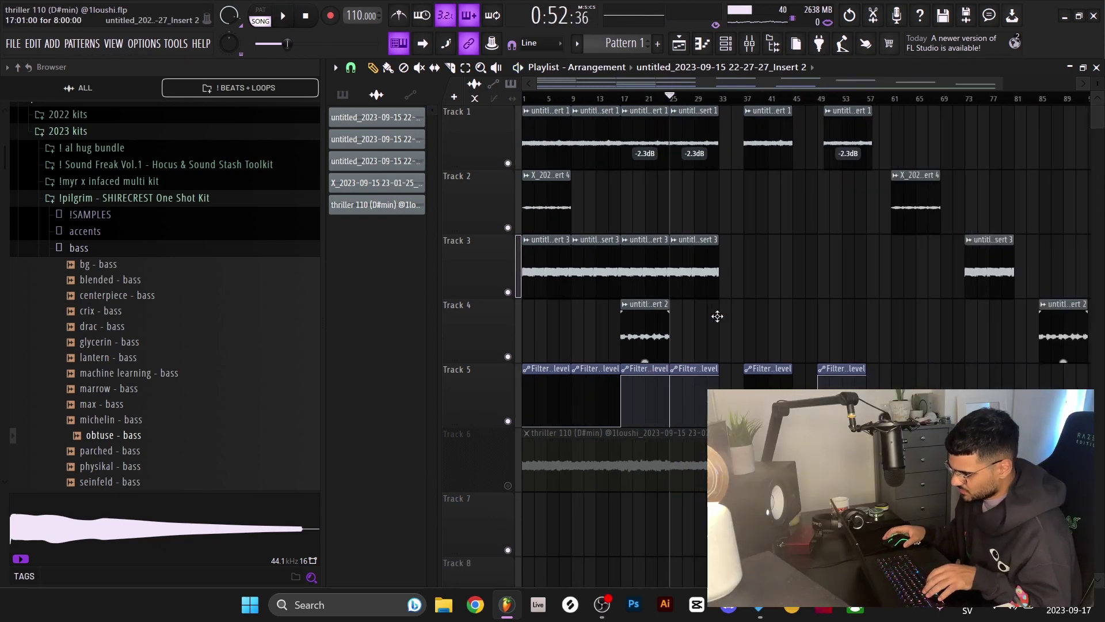
left_click_drag(1077, 382, 731, 138)
left_click_drag(850, 380, 742, 138)
key("ctrl+d")
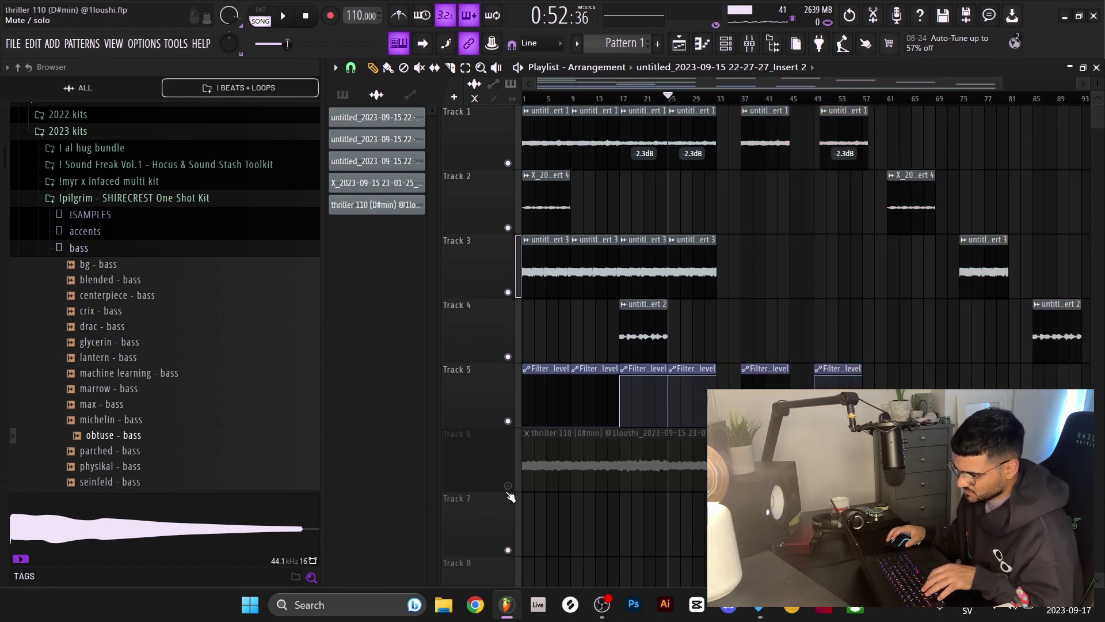
double_click(581, 465)
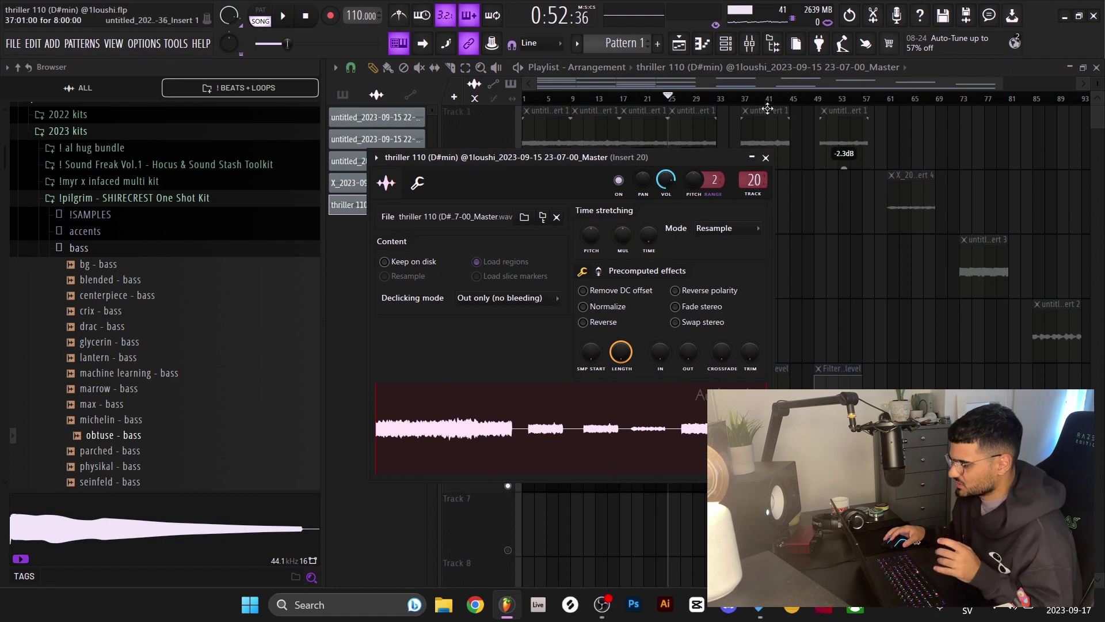
left_click(766, 157)
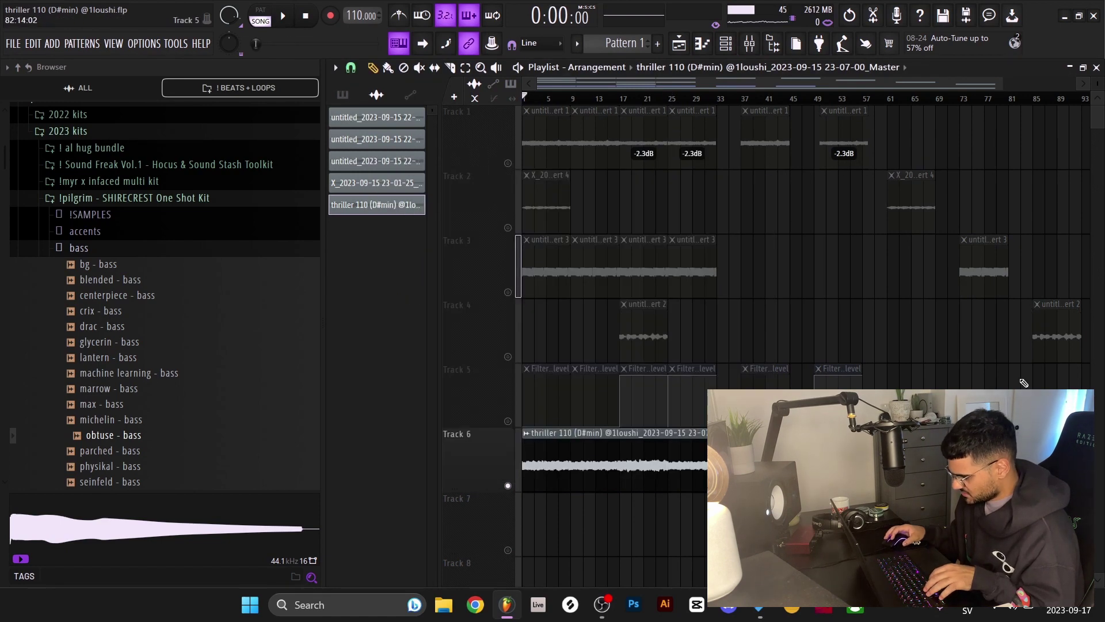
Raise the rendered master clip's mixer track, Insert 20, to 125% volume and play Track 6 from bar 1.
double_click(570, 472)
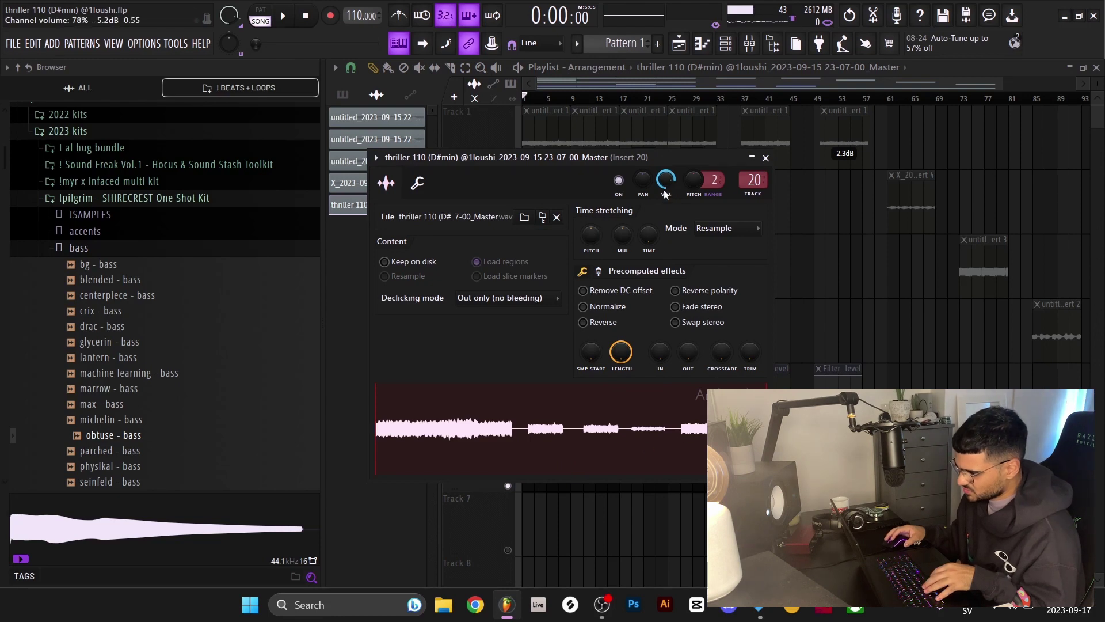
left_click(754, 49)
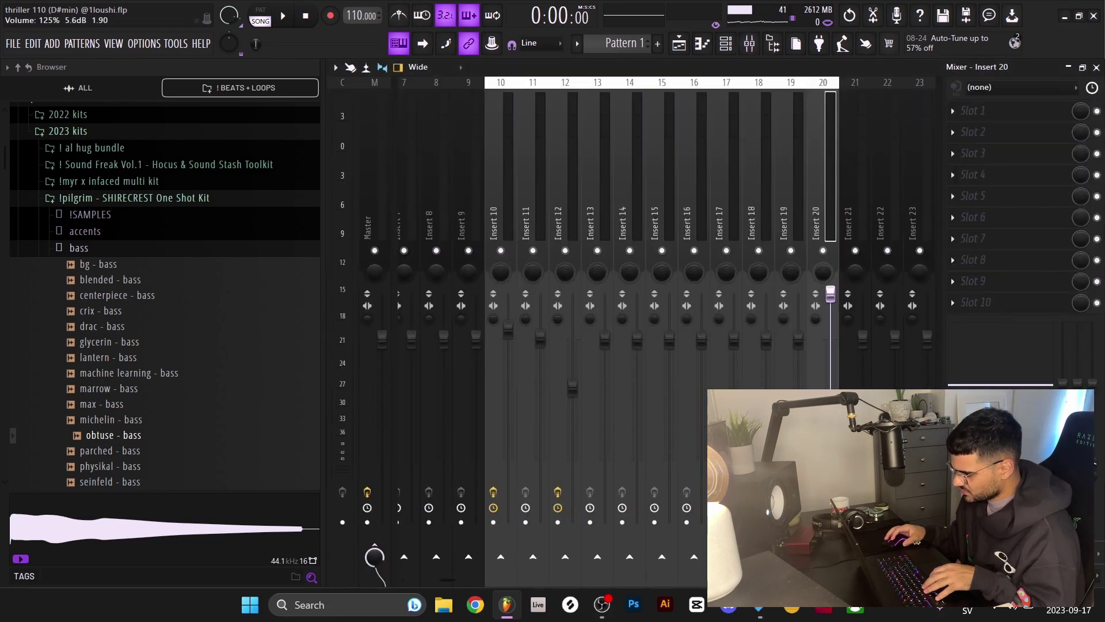
left_click(1095, 67)
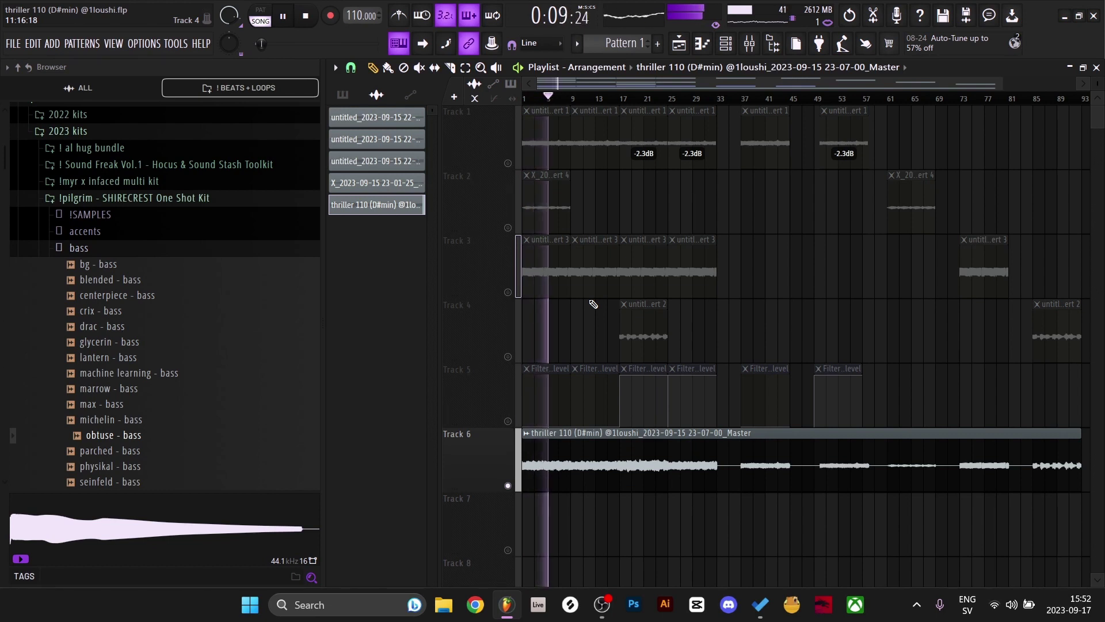
key("space")
Review the Kontakt 7 and Prophet-5 V notes of Pattern 1 in the piano roll.
left_click(342, 97)
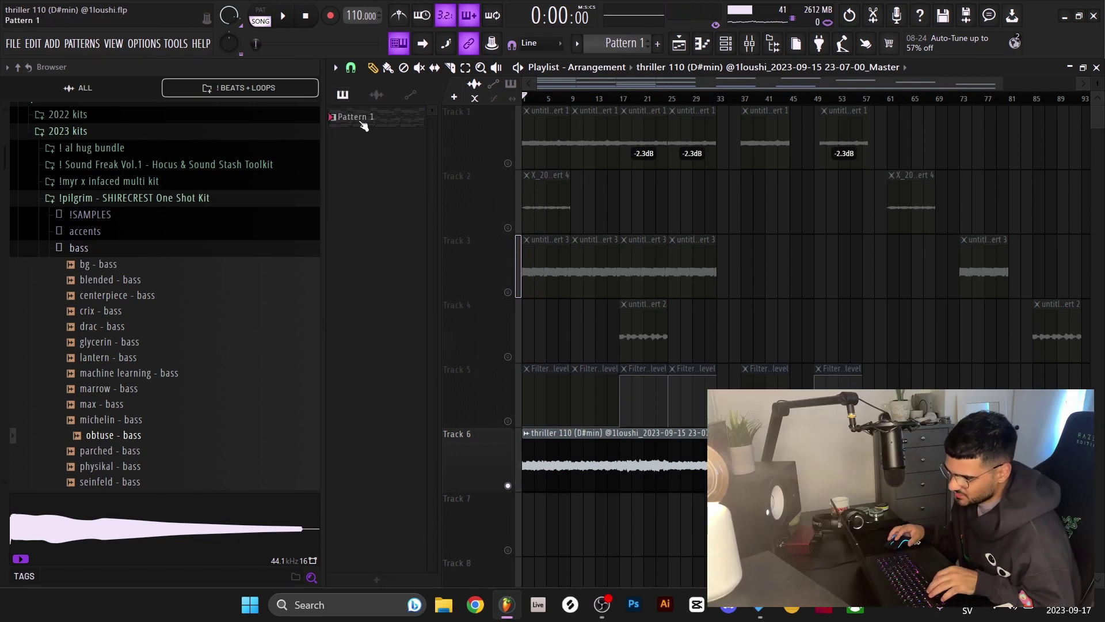
double_click(364, 120)
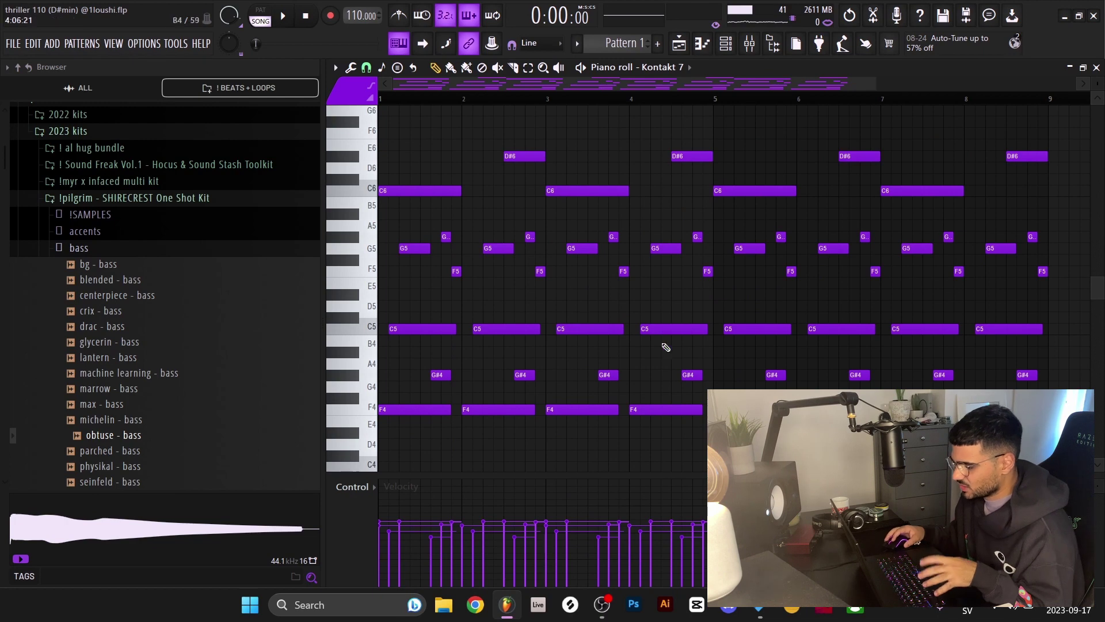
left_click(726, 43)
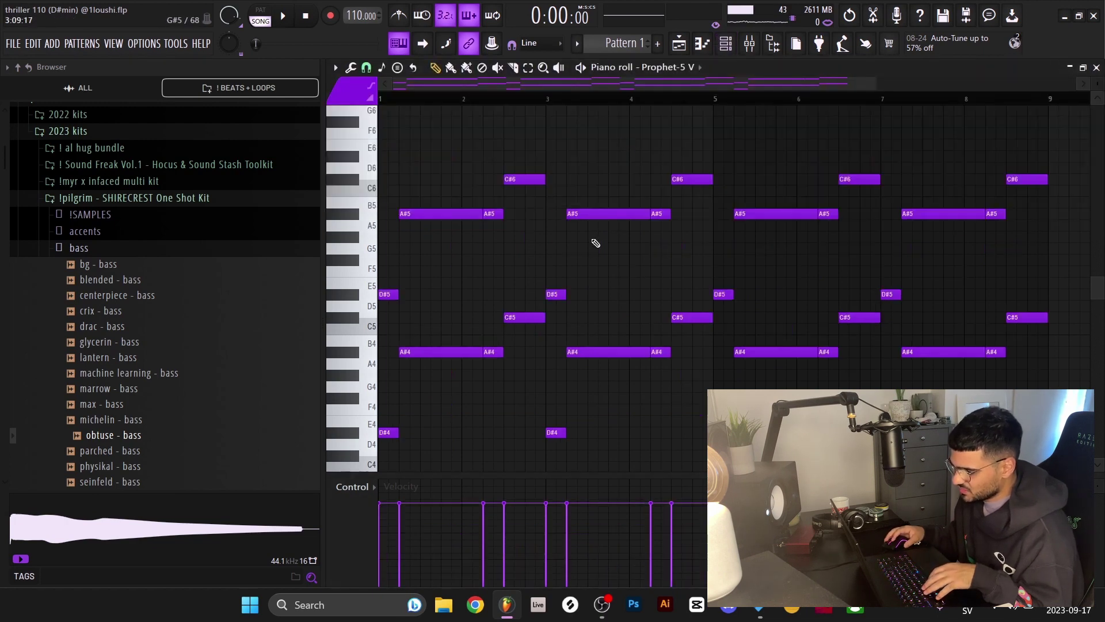
left_click(725, 43)
left_click(1096, 68)
left_click(1097, 68)
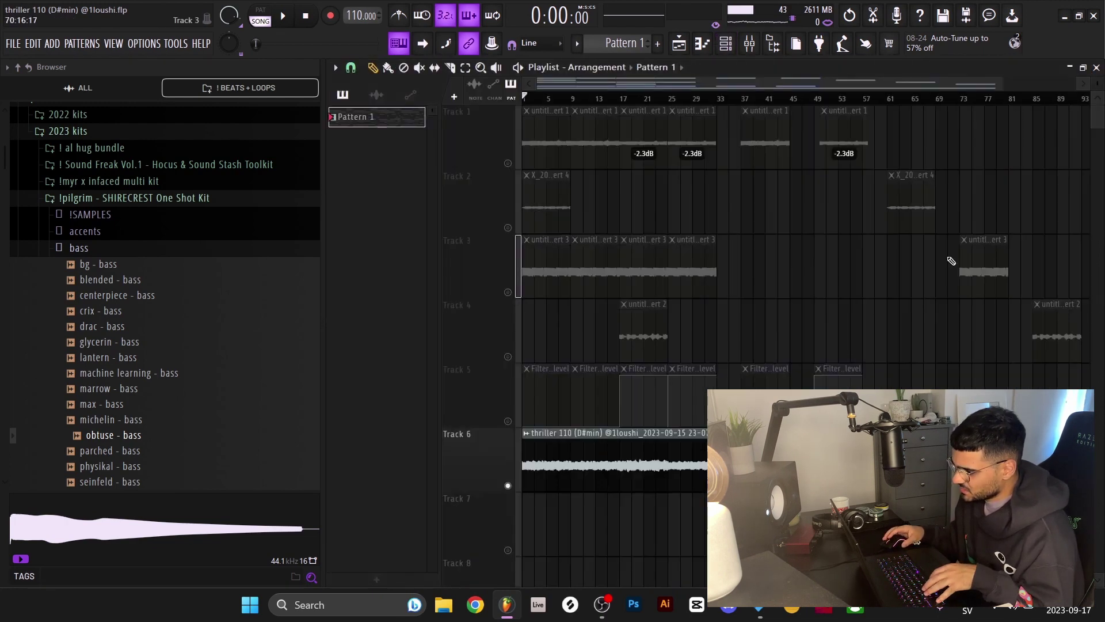
Delete all Kontakt 7 piano roll notes above C5 and play back the remaining F4, G#4 and C5 notes.
key("F6")
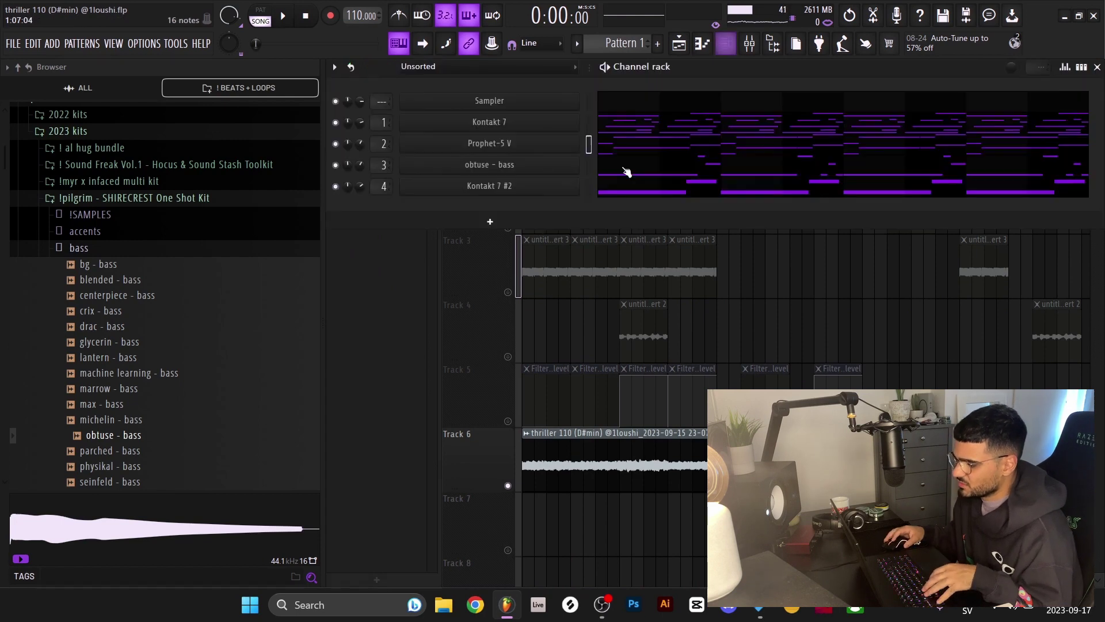
left_click(620, 130)
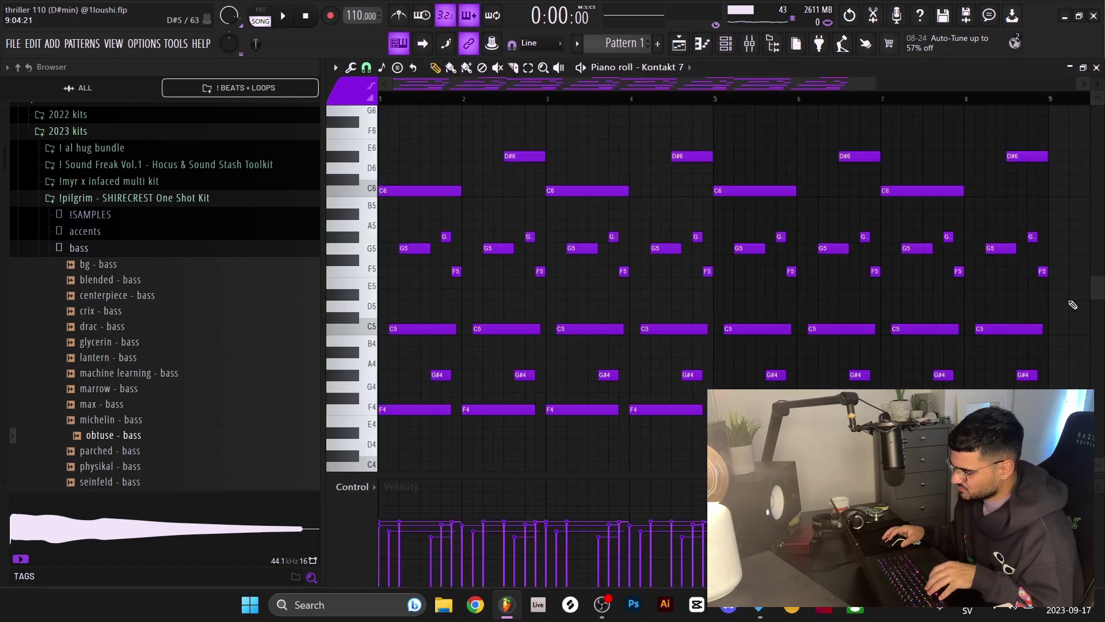
left_click_drag(1069, 304, 378, 138)
key("Delete")
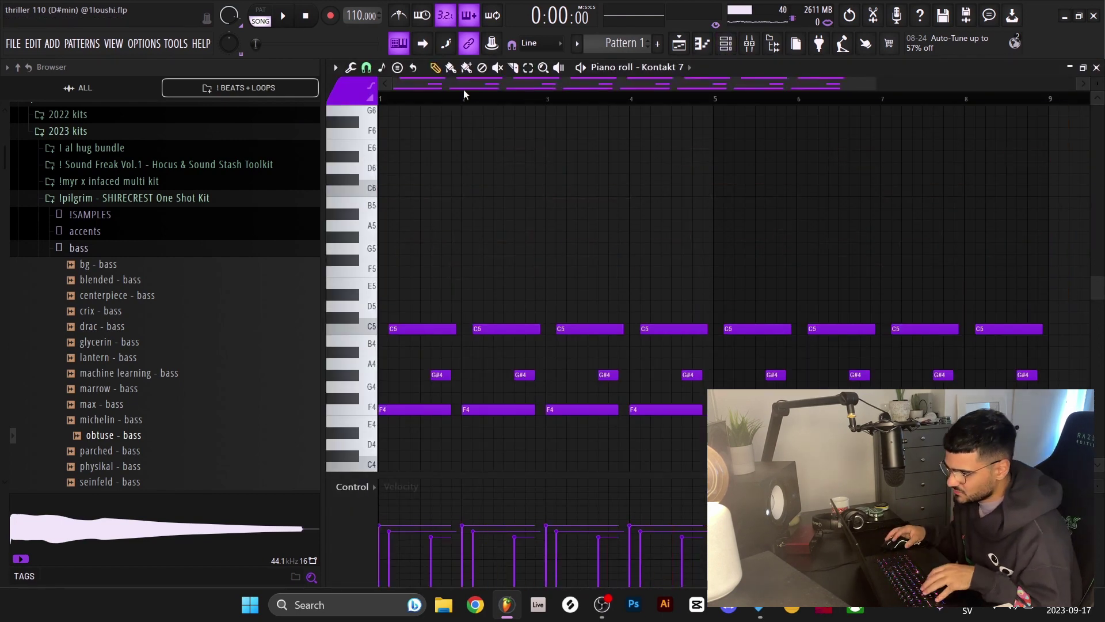
key("space")
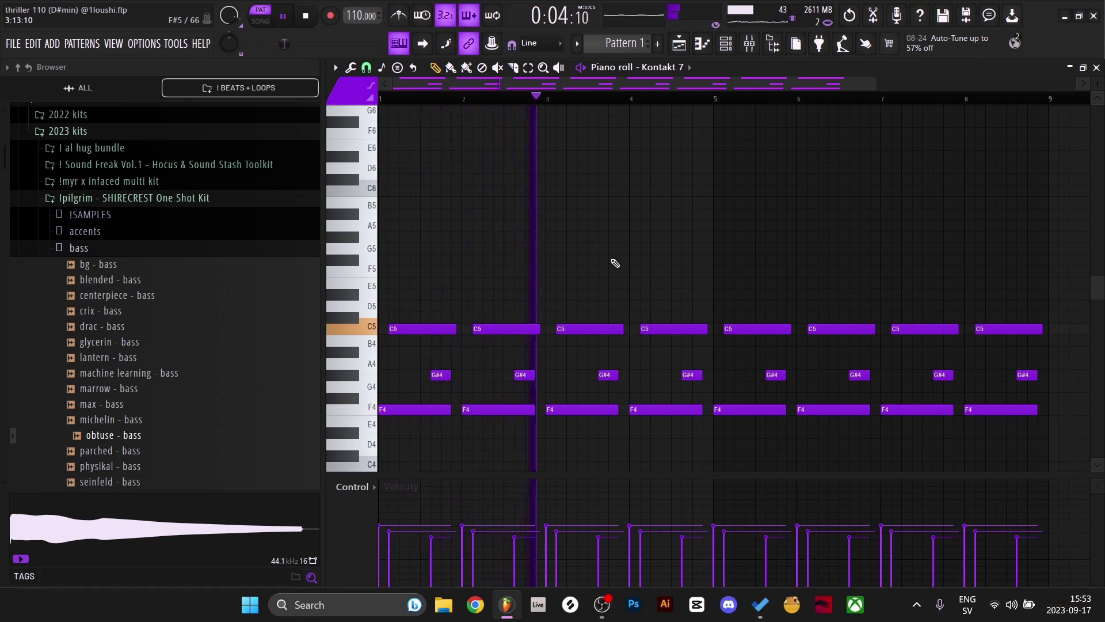
key("space")
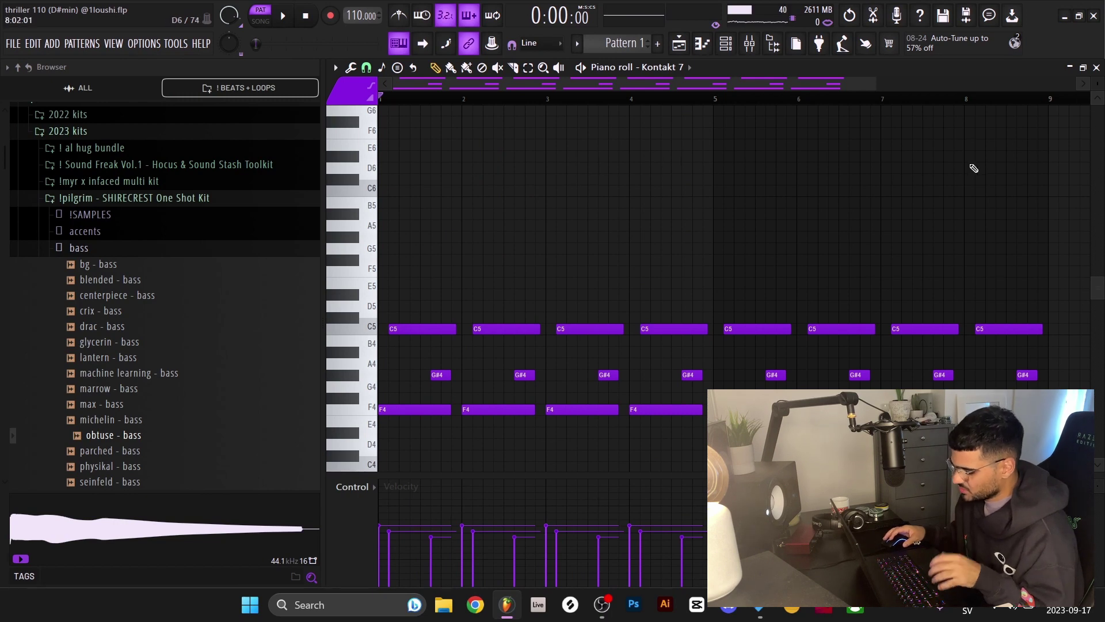
Undo the deletion of the upper Kontakt 7 notes and return to the playlist.
key("ctrl+z")
key("ctrl+d")
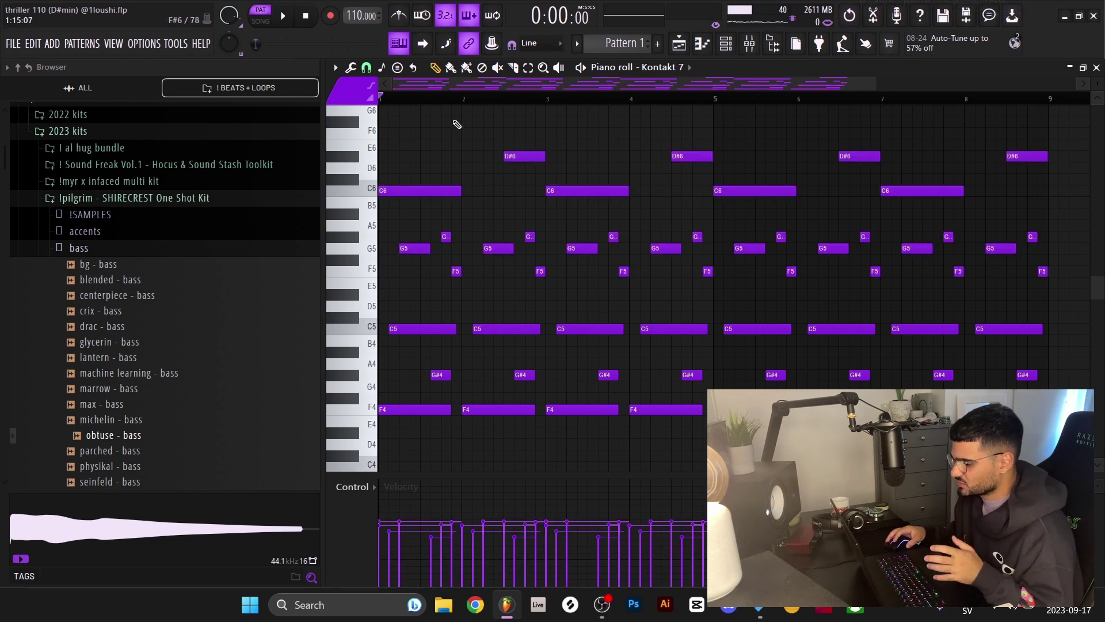
left_click_drag(706, 433, 380, 106)
scroll(629, 279, "down", 3)
key("ctrl+d")
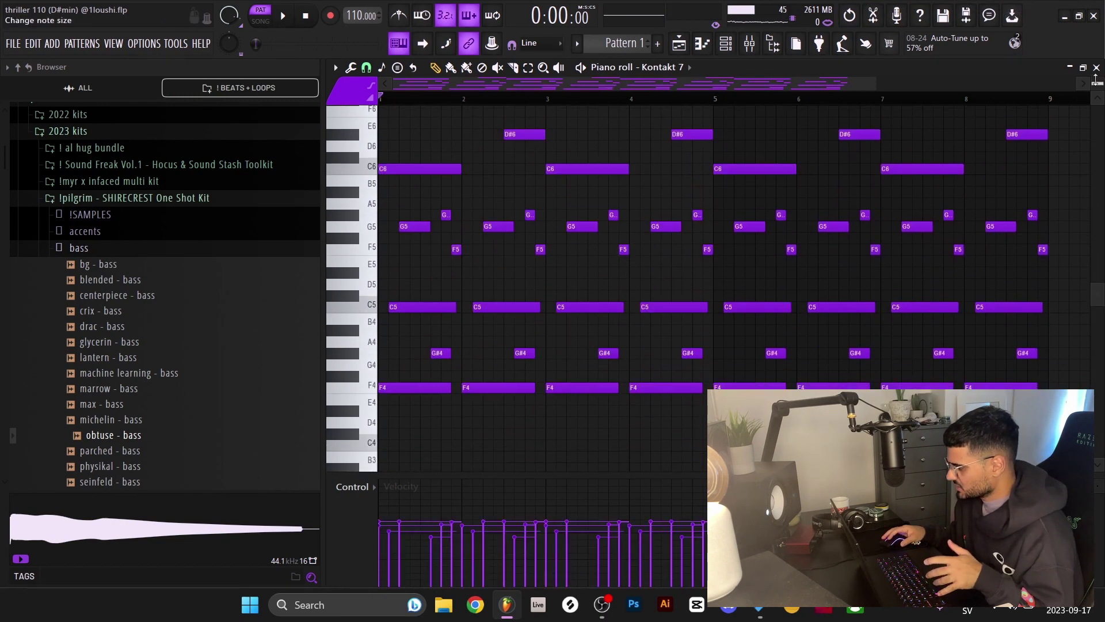
left_click(1096, 67)
key("Escape")
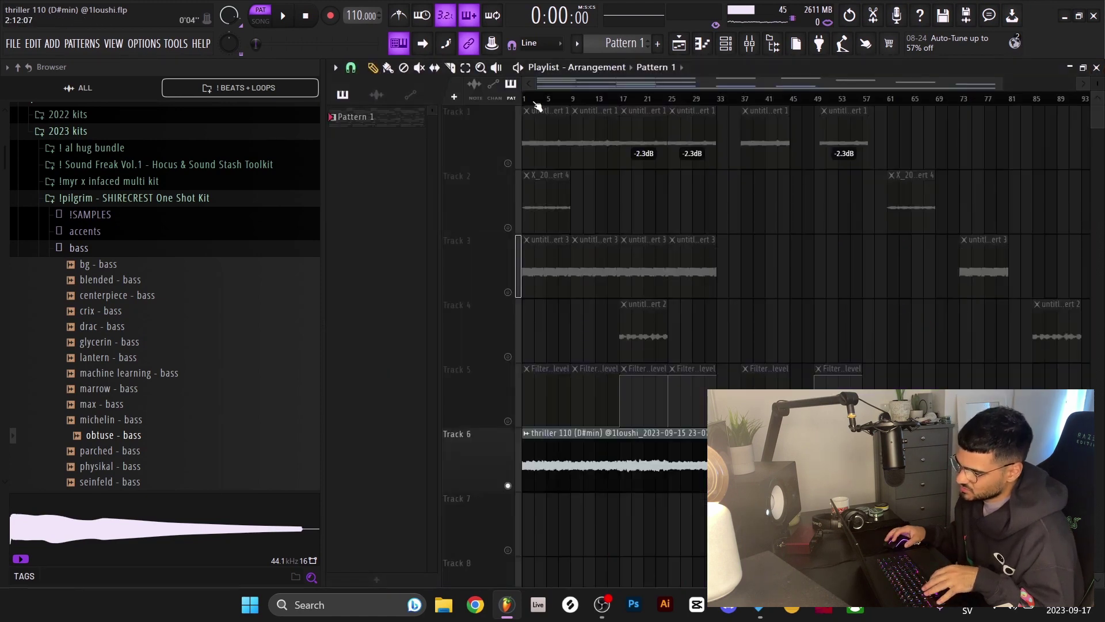